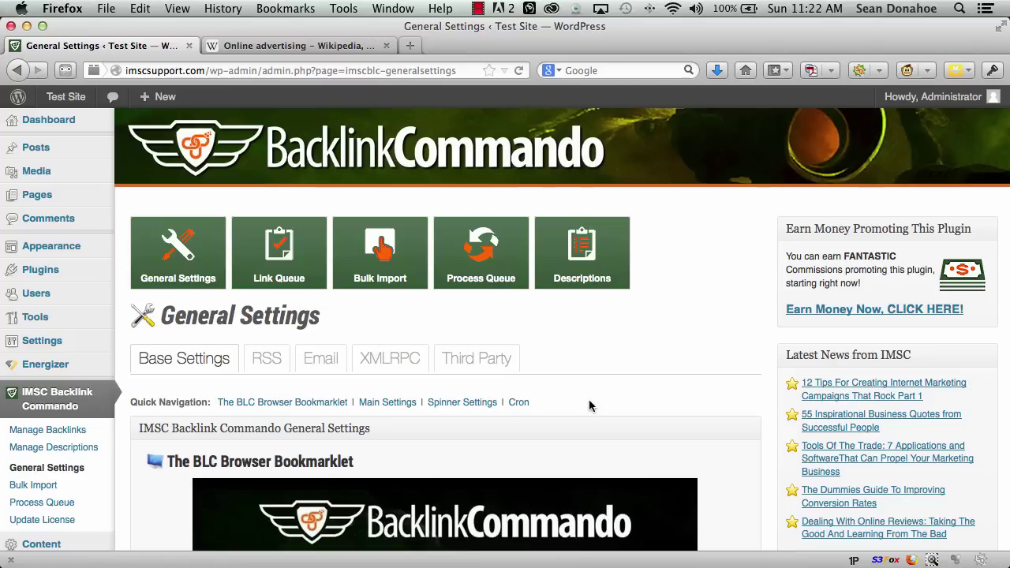
- Scroll the General Settings page down to the BLC Browser Bookmarklet section
{"action": "scroll", "coordinate": [588, 407], "scroll_direction": "down", "scroll_amount": 3}
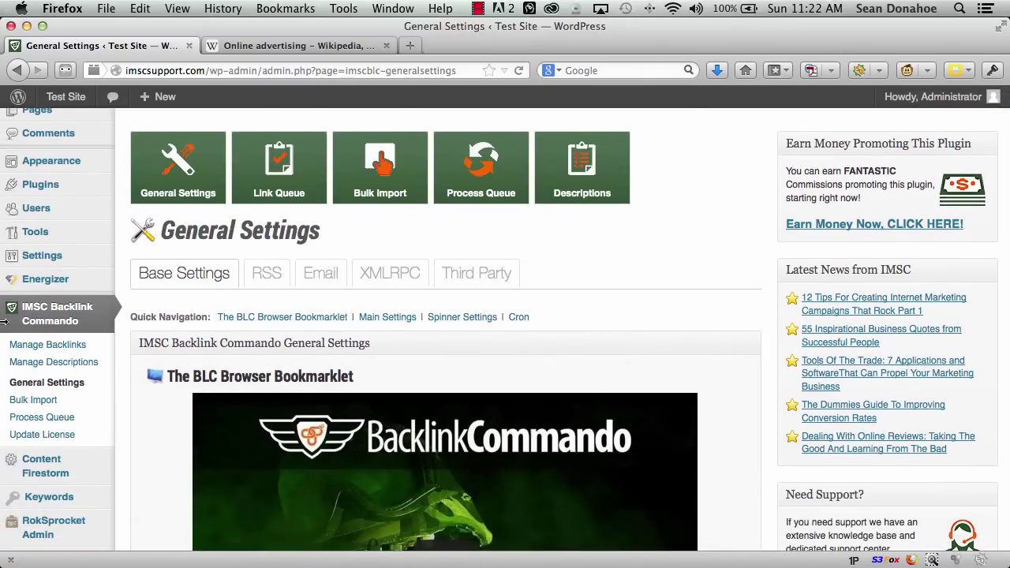
- Open Manage Backlinks and scroll the list to find the pending Fox News backlink
{"action": "left_click", "coordinate": [55, 349]}
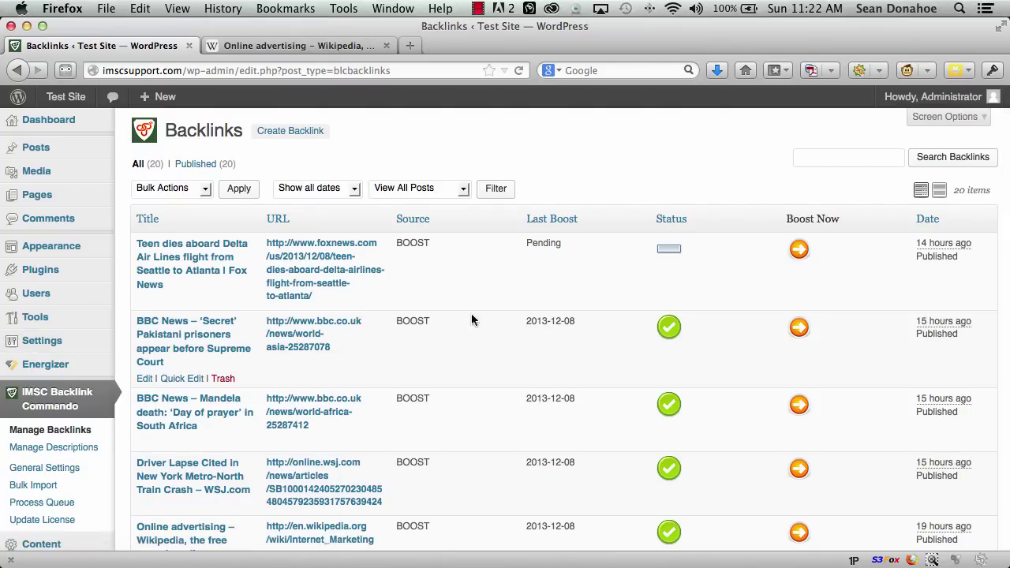
{"action": "scroll", "coordinate": [442, 233], "scroll_direction": "down", "scroll_amount": 1}
{"action": "scroll", "coordinate": [458, 465], "scroll_direction": "down", "scroll_amount": 6}
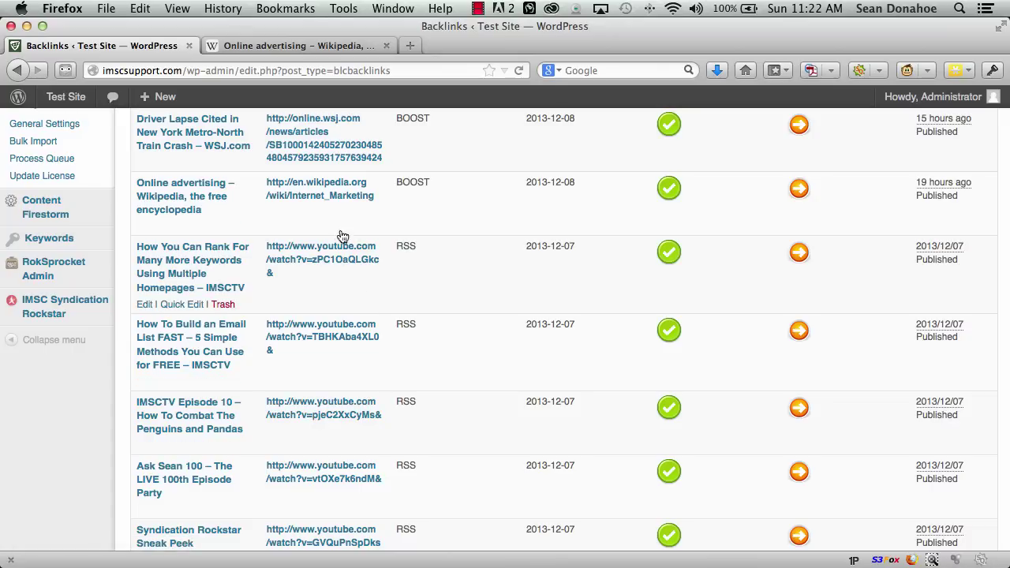
{"action": "scroll", "coordinate": [522, 435], "scroll_direction": "up", "scroll_amount": 10}
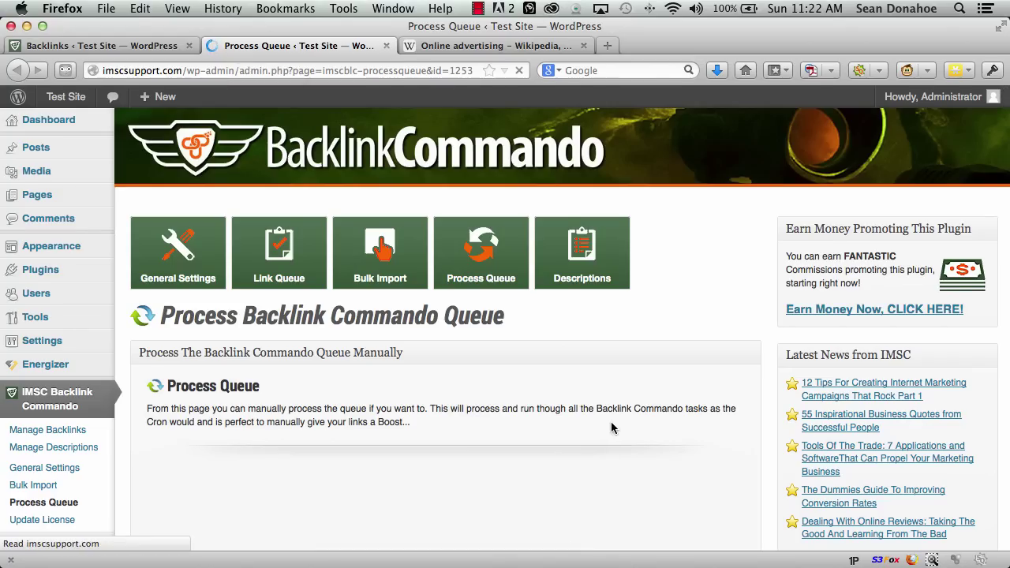
- Follow the Process Queue log for the Fox News backlink until it finishes in 39.4733 seconds
{"action": "scroll", "coordinate": [611, 428], "scroll_direction": "down", "scroll_amount": 5}
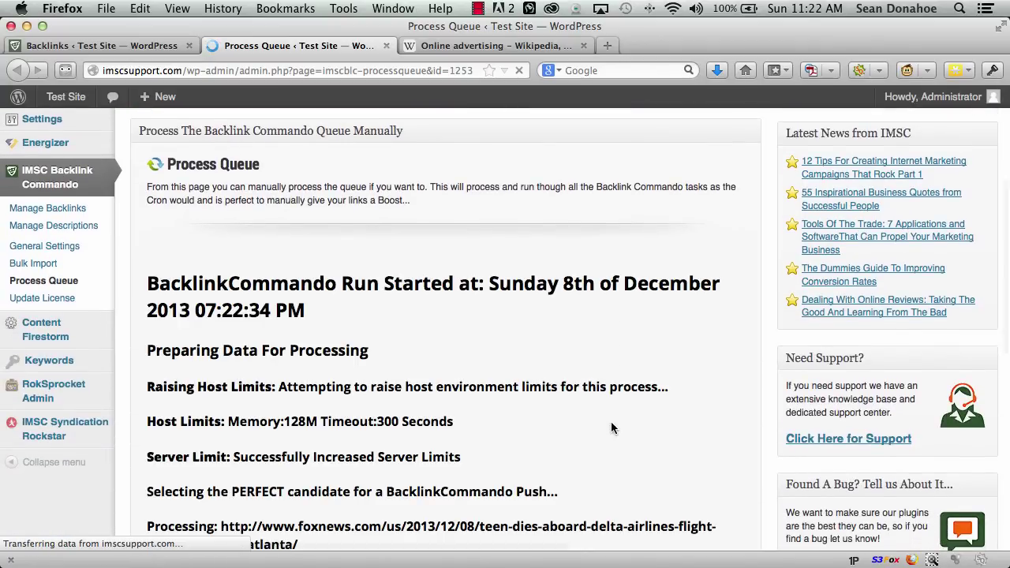
{"action": "scroll", "coordinate": [513, 406], "scroll_direction": "down", "scroll_amount": 3}
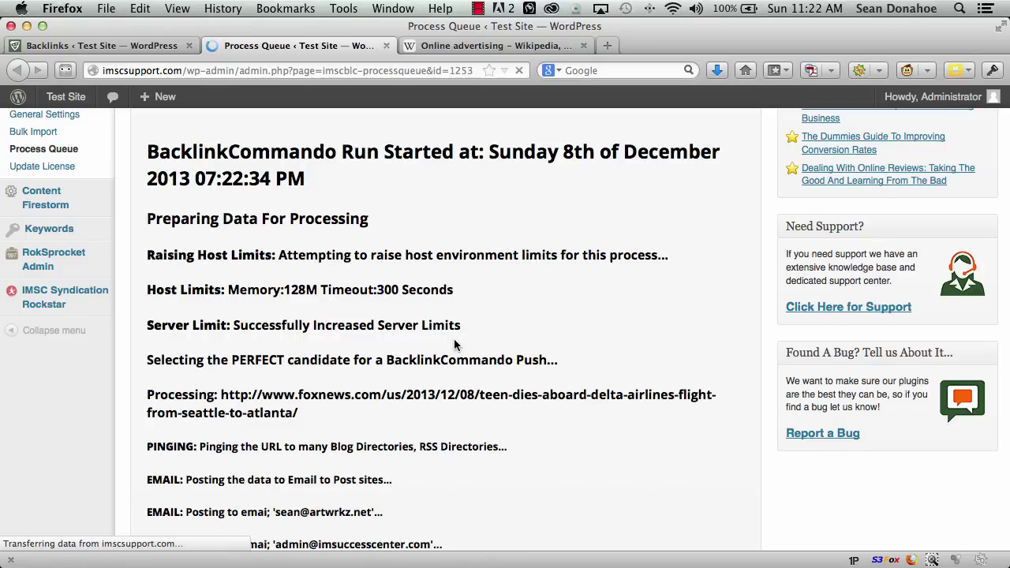
{"action": "scroll", "coordinate": [455, 345], "scroll_direction": "down", "scroll_amount": 4}
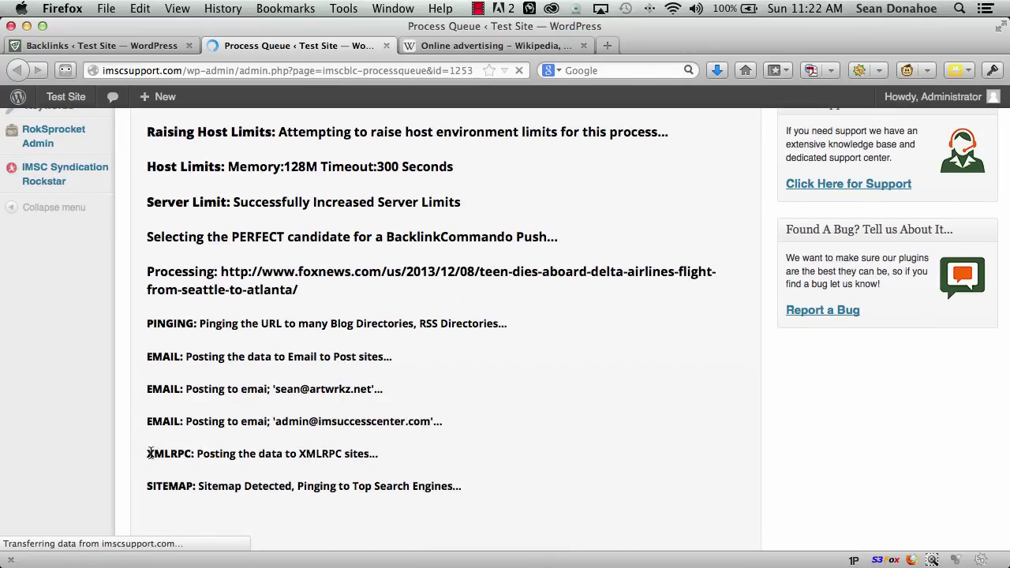
{"action": "scroll", "coordinate": [471, 432], "scroll_direction": "down", "scroll_amount": 2}
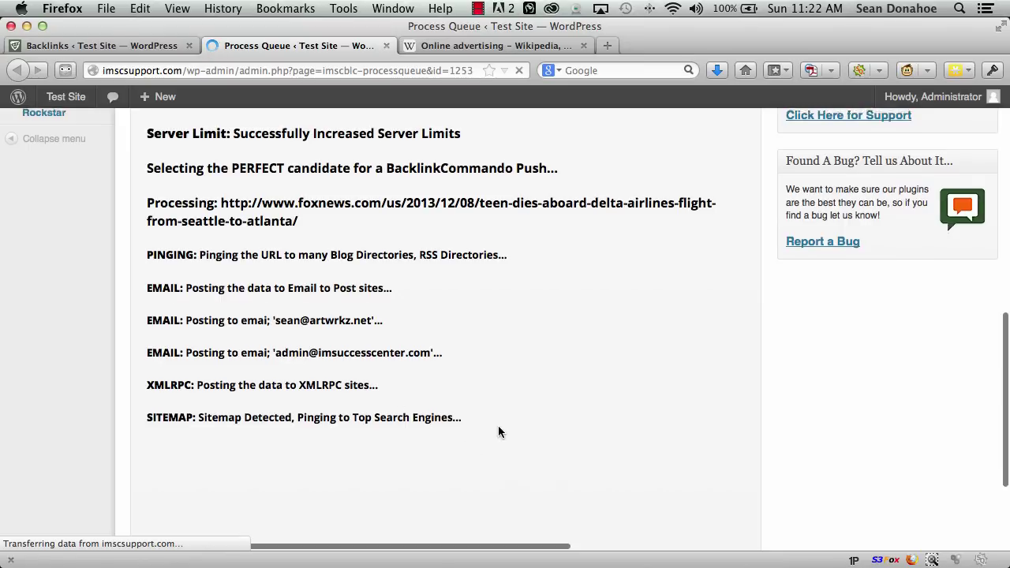
{"action": "scroll", "coordinate": [498, 432], "scroll_direction": "down", "scroll_amount": 1}
{"action": "scroll", "coordinate": [499, 431], "scroll_direction": "down", "scroll_amount": 2}
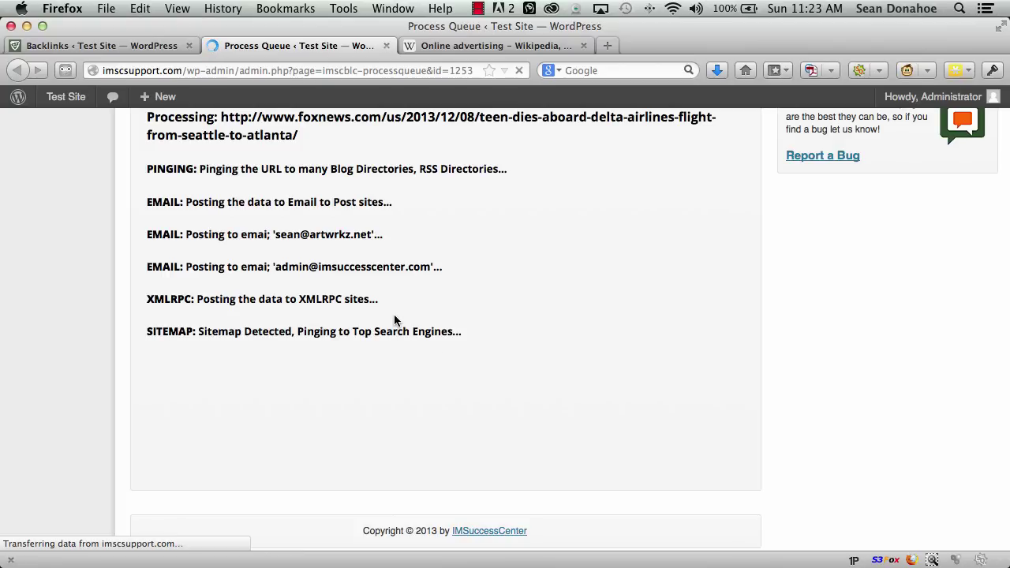
{"action": "scroll", "coordinate": [395, 319], "scroll_direction": "up", "scroll_amount": 1}
{"action": "scroll", "coordinate": [395, 320], "scroll_direction": "up", "scroll_amount": 5}
{"action": "scroll", "coordinate": [447, 347], "scroll_direction": "up", "scroll_amount": 10}
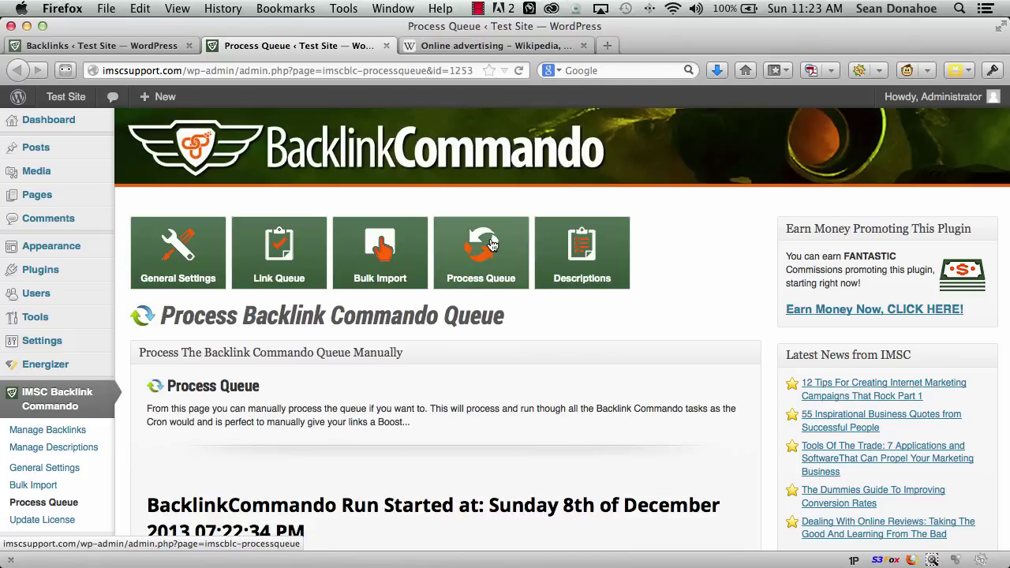
{"action": "scroll", "coordinate": [604, 382], "scroll_direction": "down", "scroll_amount": 15}
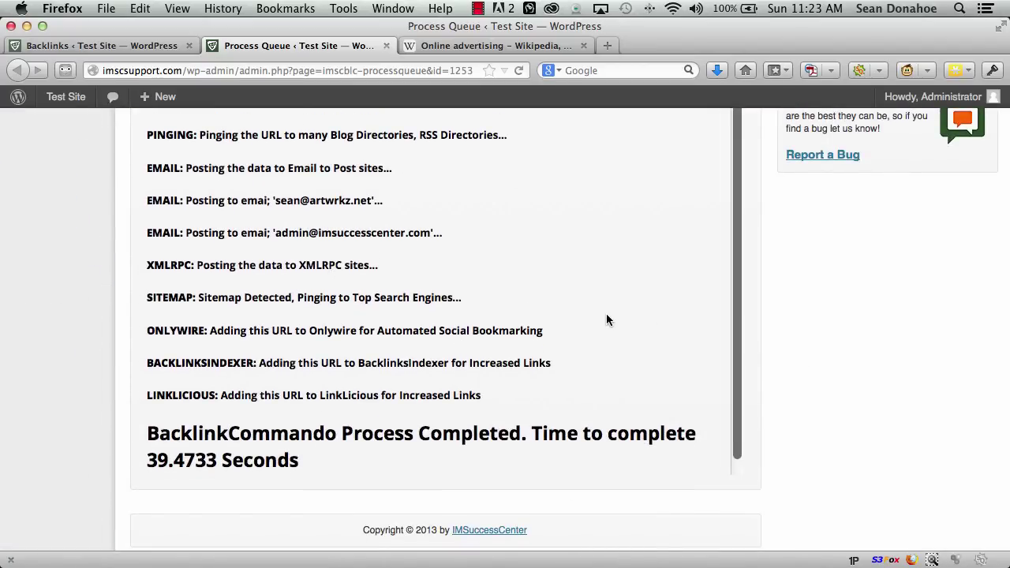
{"action": "scroll", "coordinate": [605, 318], "scroll_direction": "up", "scroll_amount": 2}
{"action": "scroll", "coordinate": [608, 324], "scroll_direction": "up", "scroll_amount": 15}
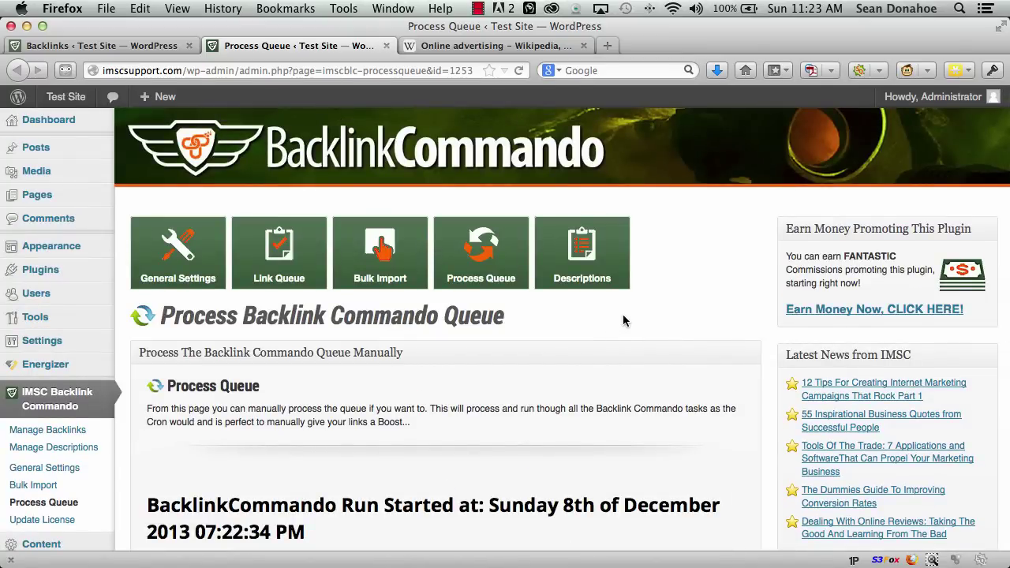
- Return to General Settings and scroll to the BLC Browser Bookmarklet section
{"action": "left_click", "coordinate": [161, 269]}
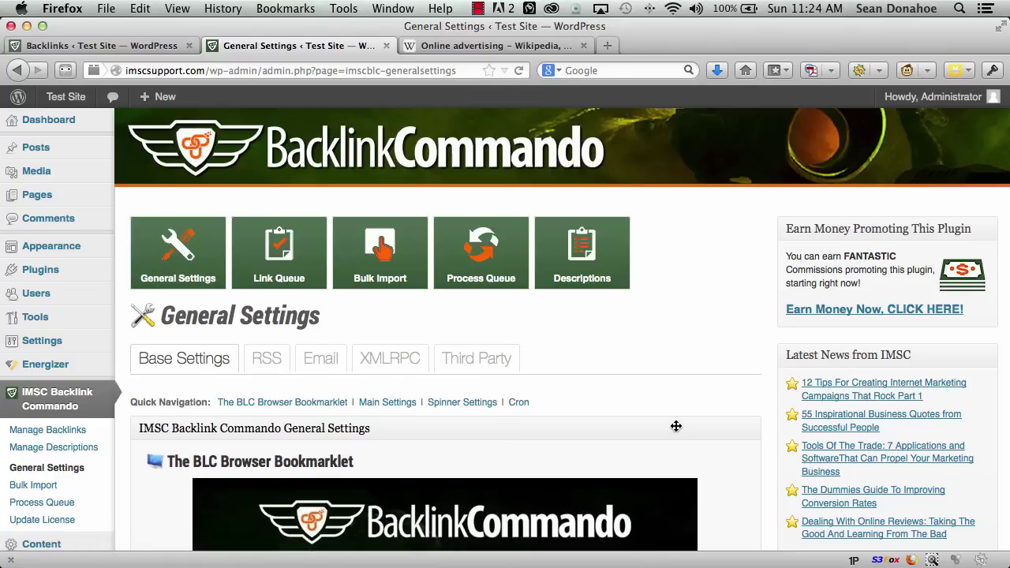
{"action": "scroll", "coordinate": [676, 429], "scroll_direction": "down", "scroll_amount": 3}
{"action": "scroll", "coordinate": [659, 429], "scroll_direction": "down", "scroll_amount": 2}
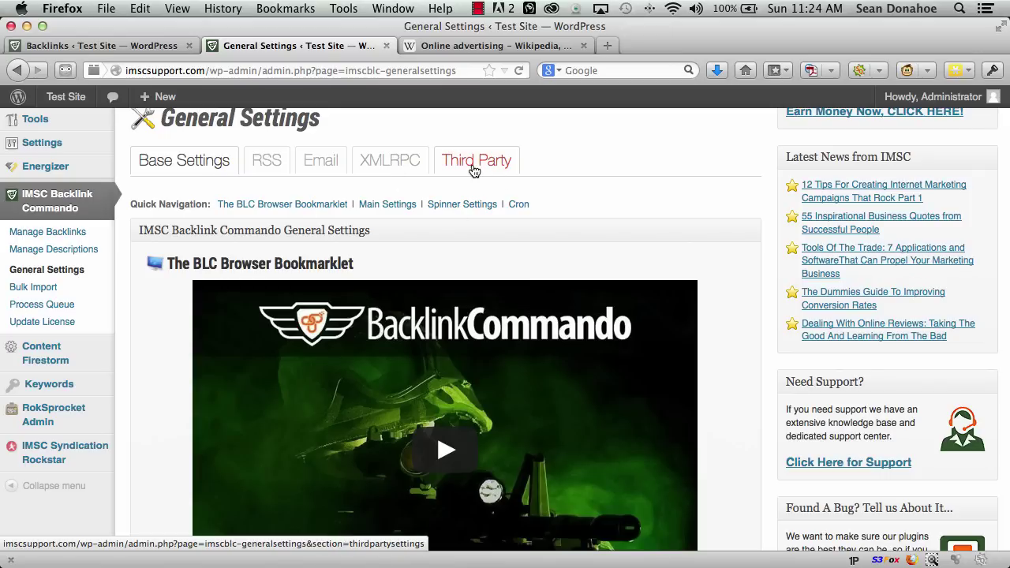
- Scroll the General Settings page to the bookmarklet video and the Boost A Link! button
{"action": "scroll", "coordinate": [167, 424], "scroll_direction": "down", "scroll_amount": 5}
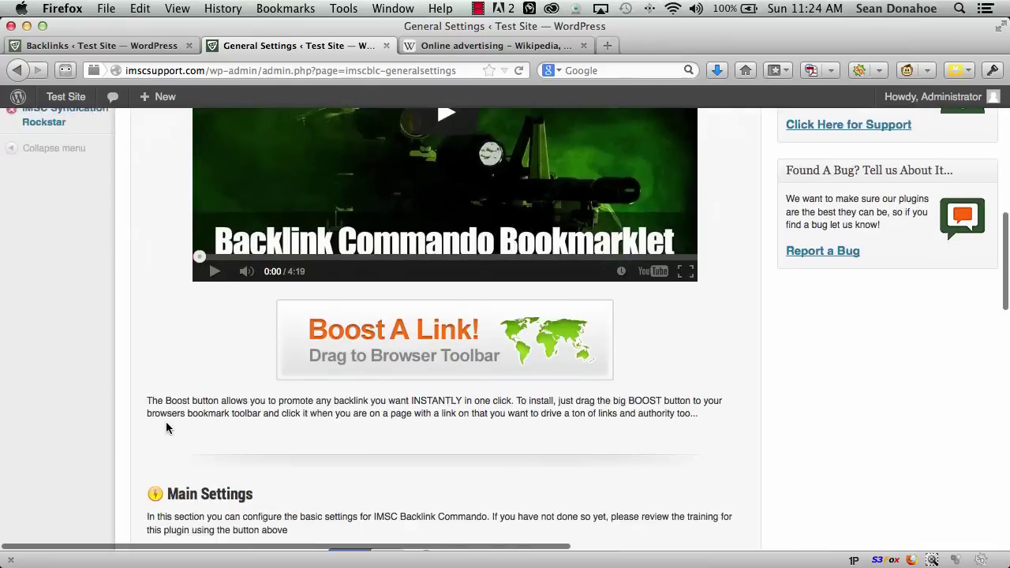
{"action": "scroll", "coordinate": [166, 427], "scroll_direction": "down", "scroll_amount": 15}
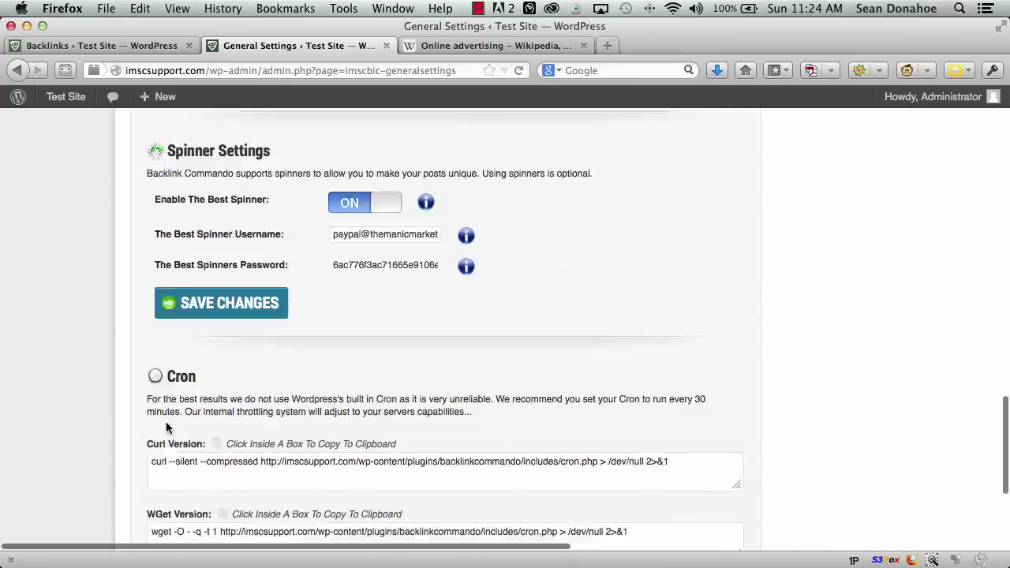
{"action": "scroll", "coordinate": [167, 424], "scroll_direction": "up", "scroll_amount": 2}
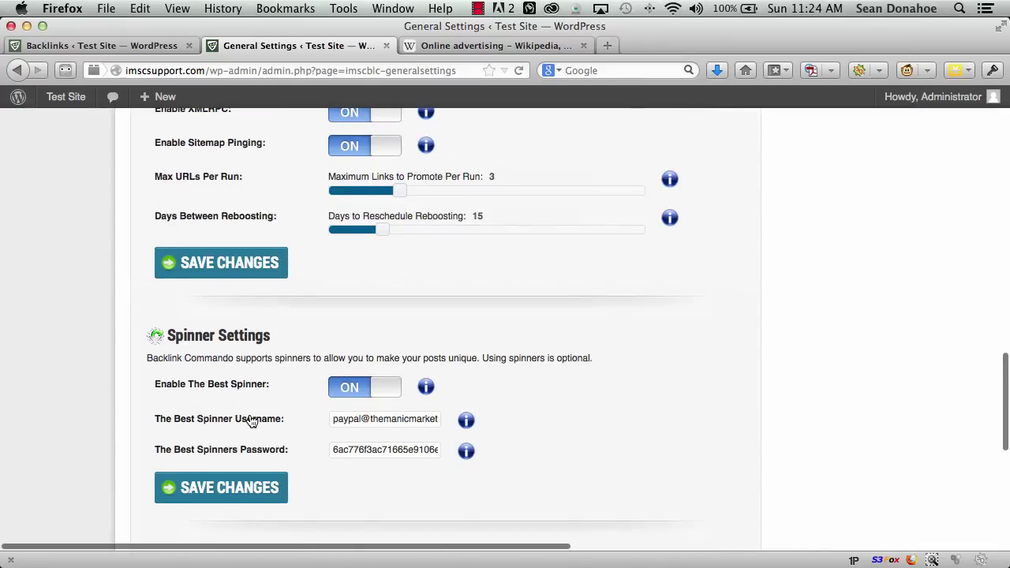
{"action": "scroll", "coordinate": [248, 422], "scroll_direction": "up", "scroll_amount": 6}
{"action": "scroll", "coordinate": [250, 424], "scroll_direction": "down", "scroll_amount": 2}
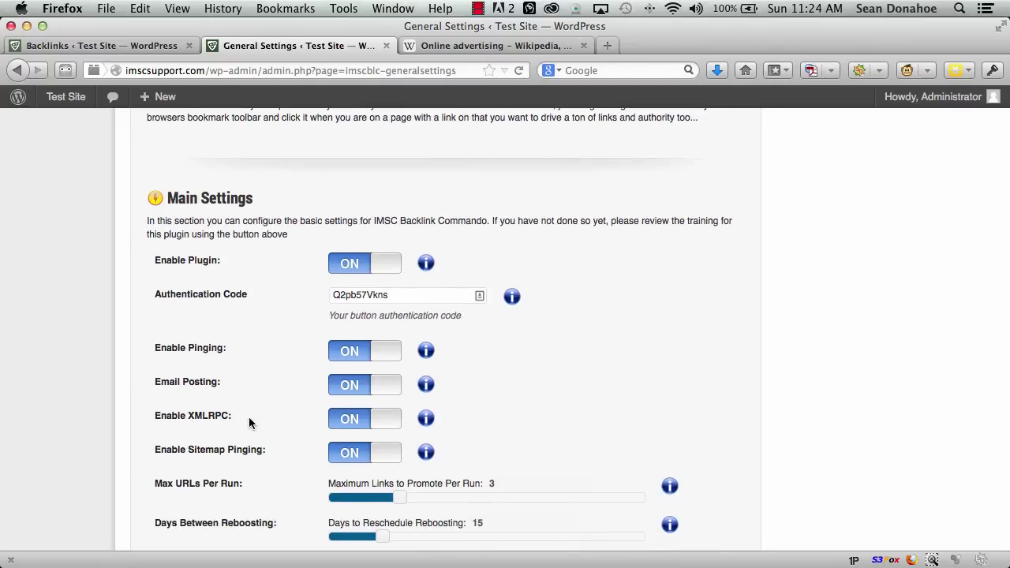
{"action": "scroll", "coordinate": [249, 424], "scroll_direction": "down", "scroll_amount": 2}
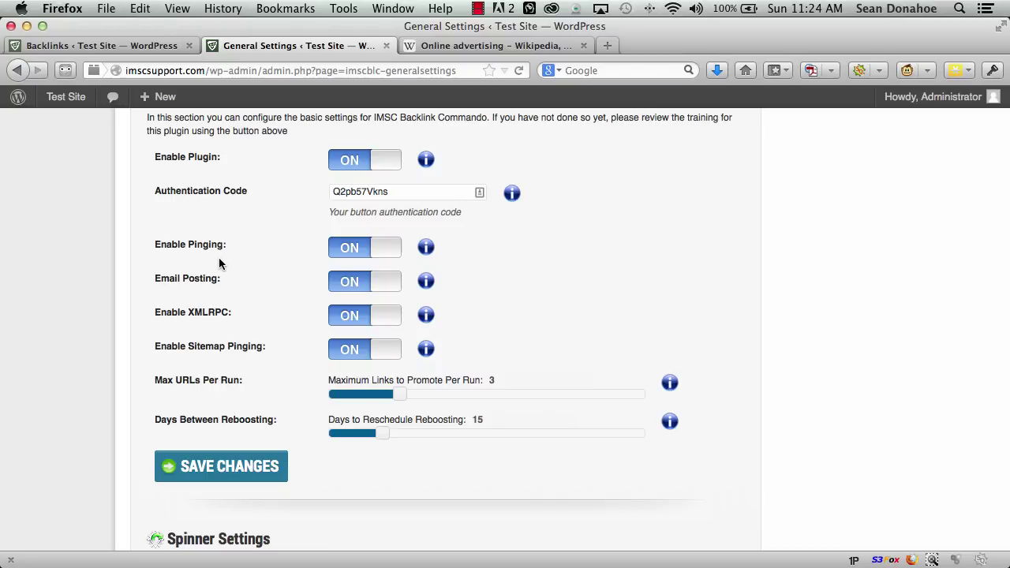
{"action": "scroll", "coordinate": [220, 262], "scroll_direction": "up", "scroll_amount": 2}
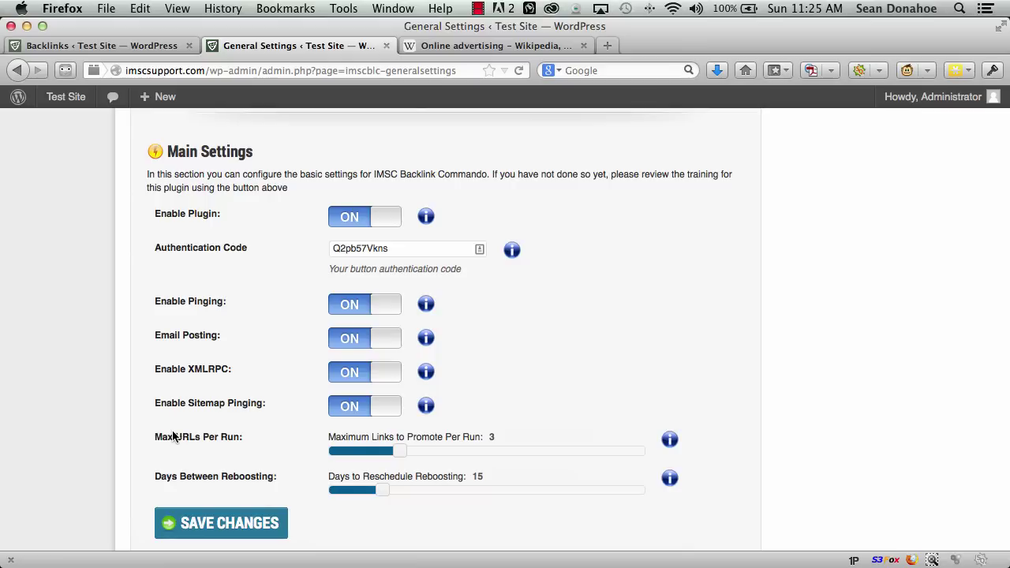
{"action": "scroll", "coordinate": [138, 399], "scroll_direction": "up", "scroll_amount": 5}
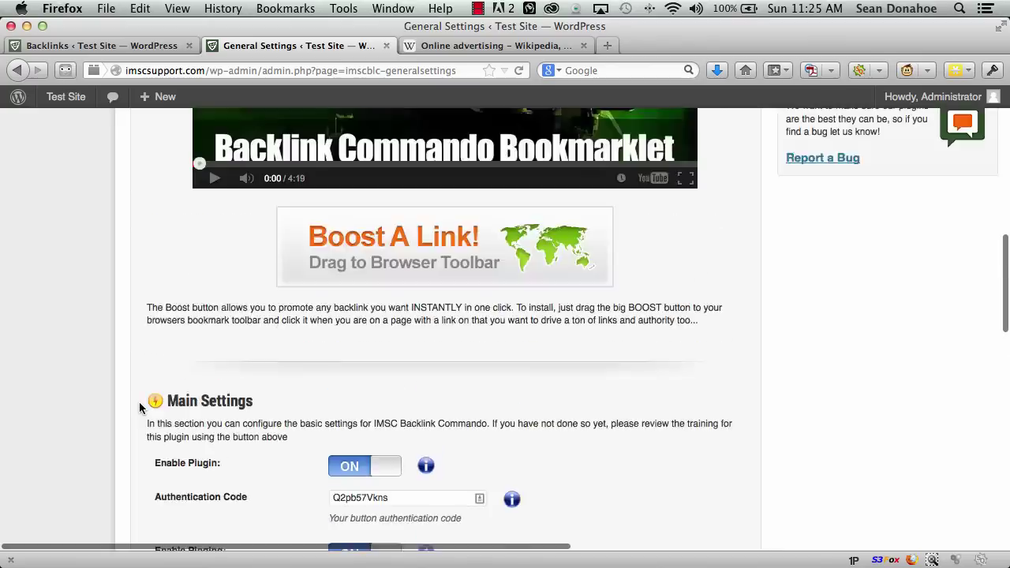
{"action": "scroll", "coordinate": [142, 413], "scroll_direction": "up", "scroll_amount": 4}
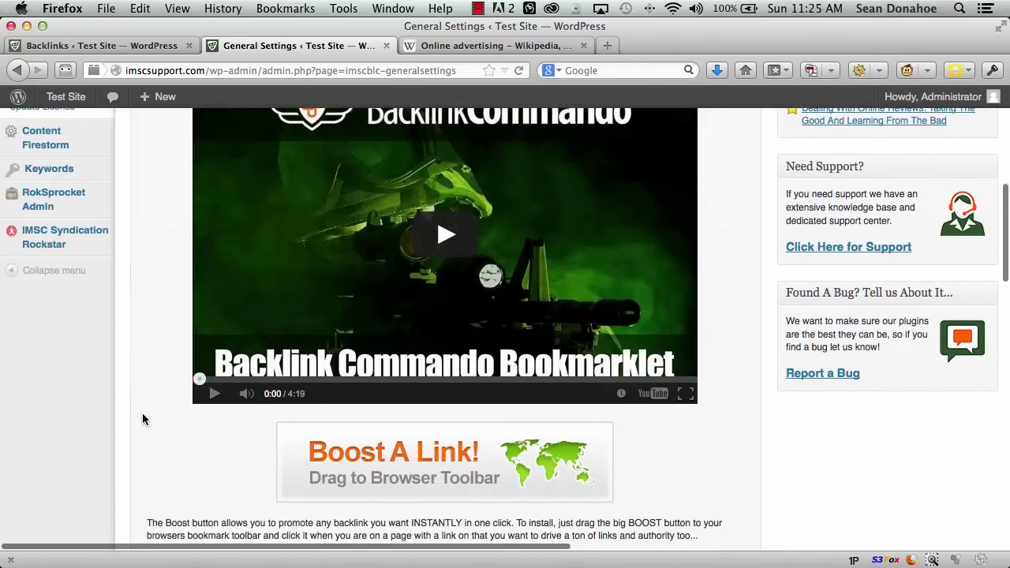
{"action": "scroll", "coordinate": [142, 419], "scroll_direction": "up", "scroll_amount": 4}
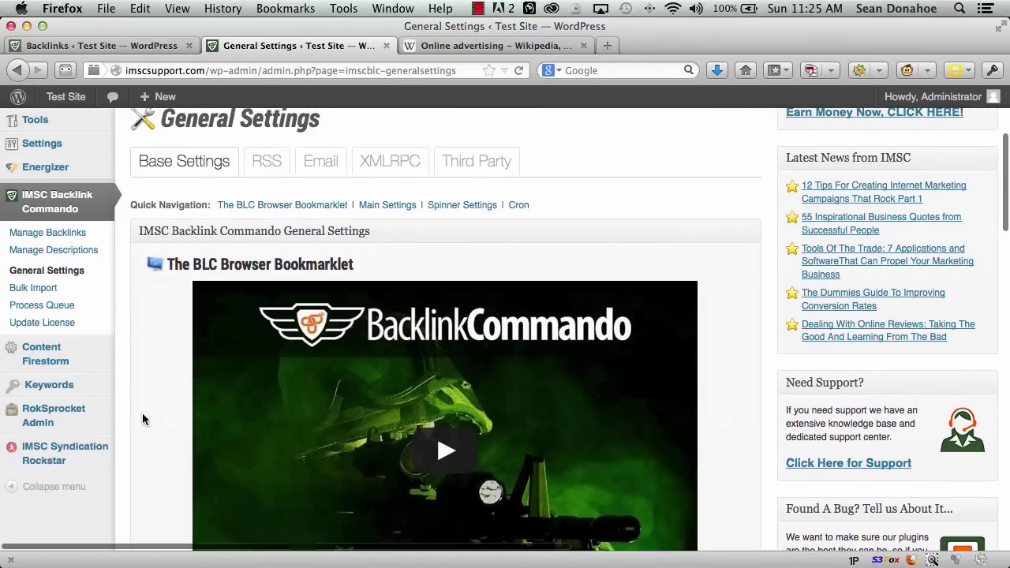
{"action": "scroll", "coordinate": [142, 414], "scroll_direction": "down", "scroll_amount": 1}
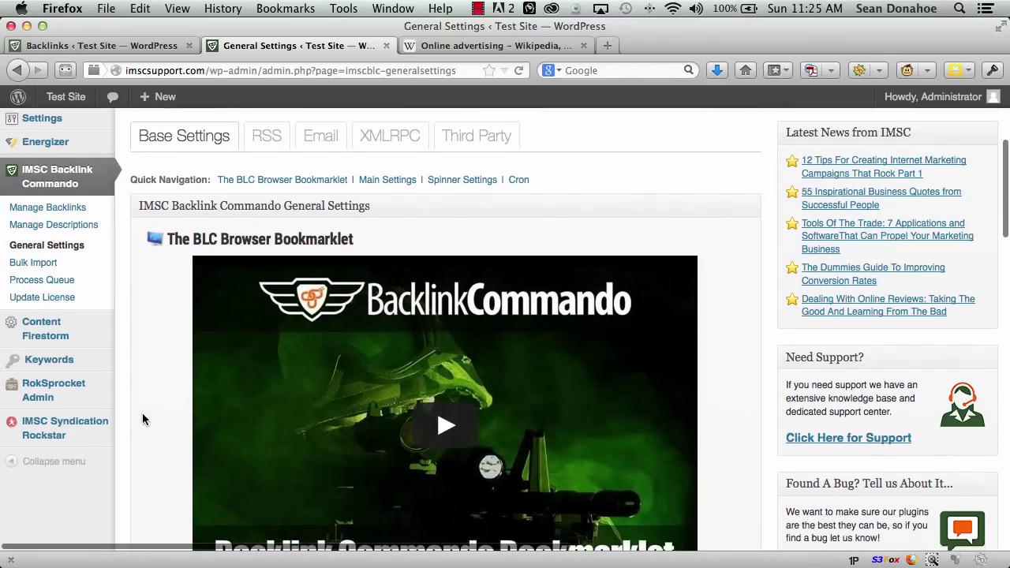
{"action": "scroll", "coordinate": [142, 418], "scroll_direction": "down", "scroll_amount": 4}
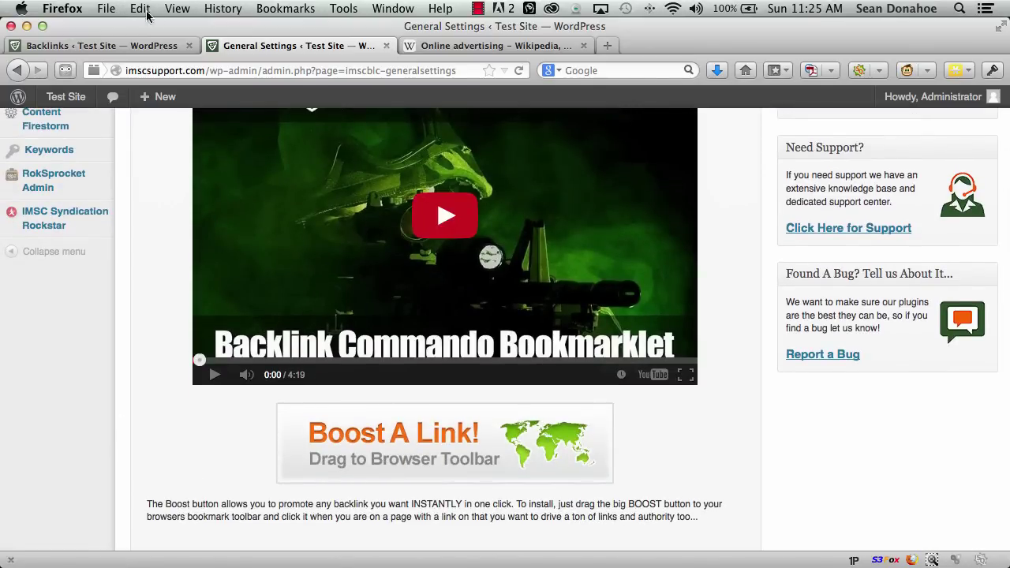
- Show the Bookmarks Toolbar, drag Boost A Link onto it, then go to the Wikipedia Online advertising tab
{"action": "left_click", "coordinate": [176, 11]}
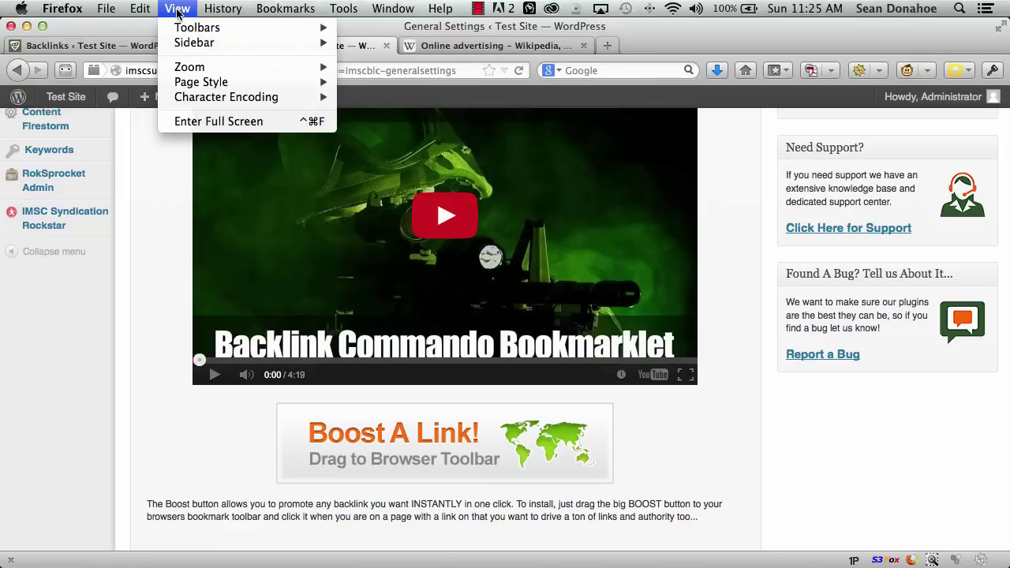
{"action": "mouse_move", "coordinate": [237, 27]}
{"action": "left_click", "coordinate": [397, 48]}
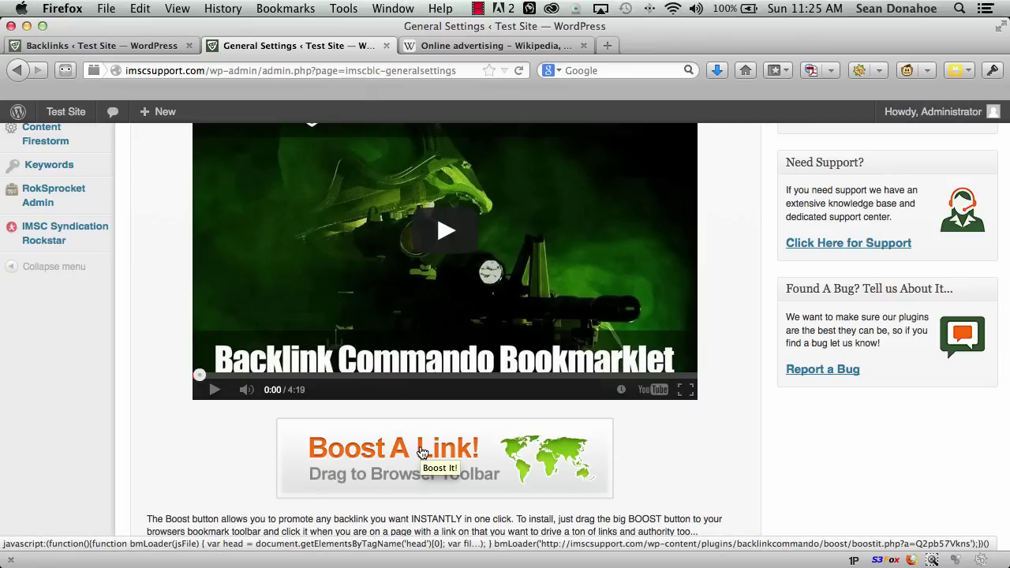
{"action": "left_click_drag", "start_coordinate": [422, 452], "coordinate": [11, 93]}
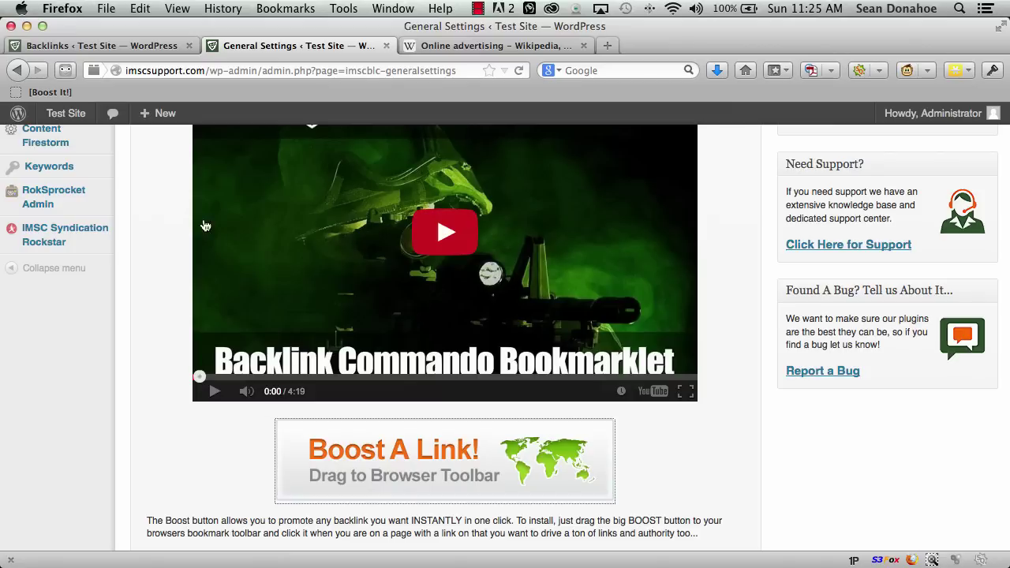
{"action": "left_click", "coordinate": [444, 46]}
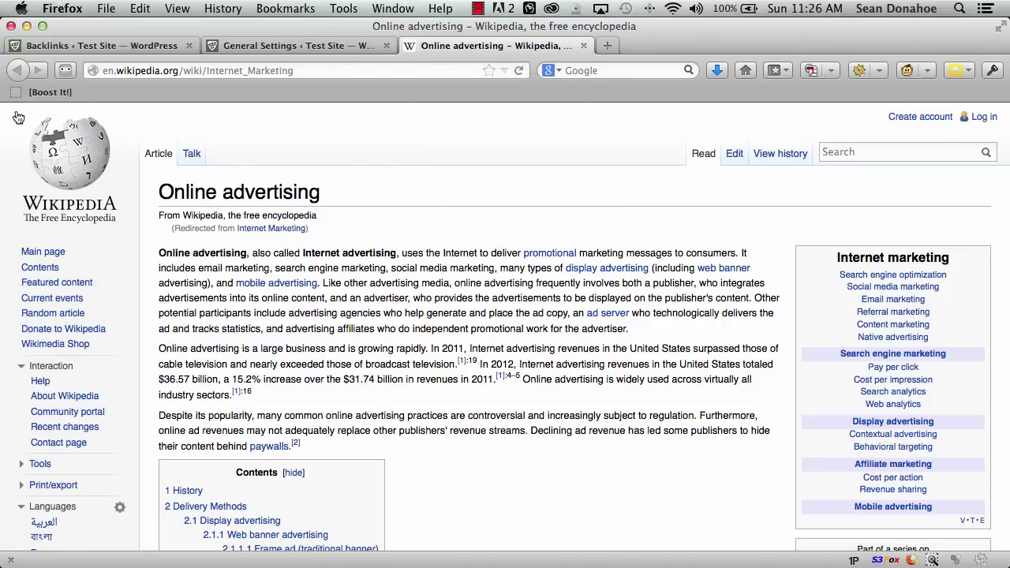
- Run the Boost It! bookmarklet and send the article's first two paragraphs as the description
{"action": "left_click", "coordinate": [45, 94]}
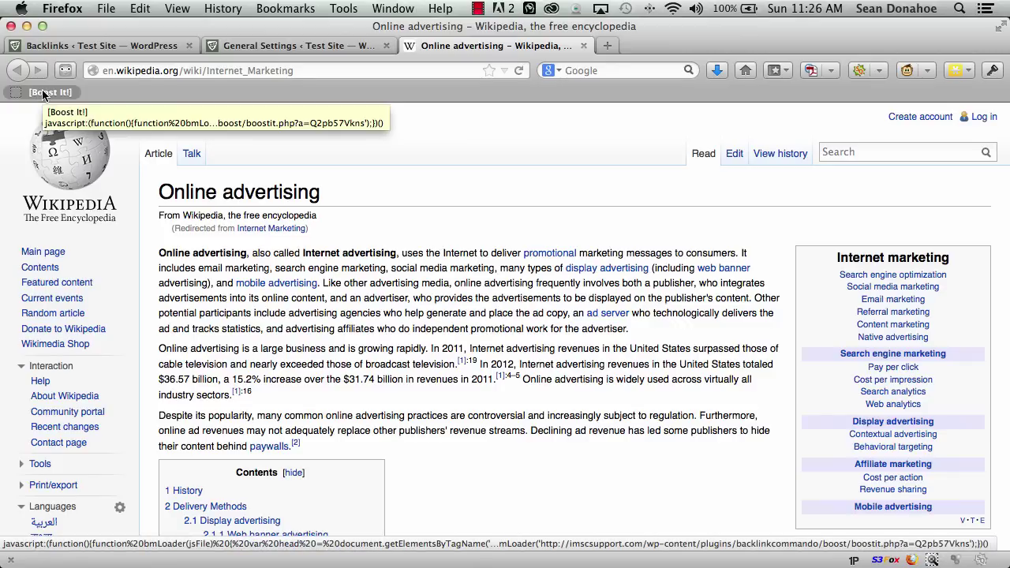
{"action": "left_click", "coordinate": [44, 95]}
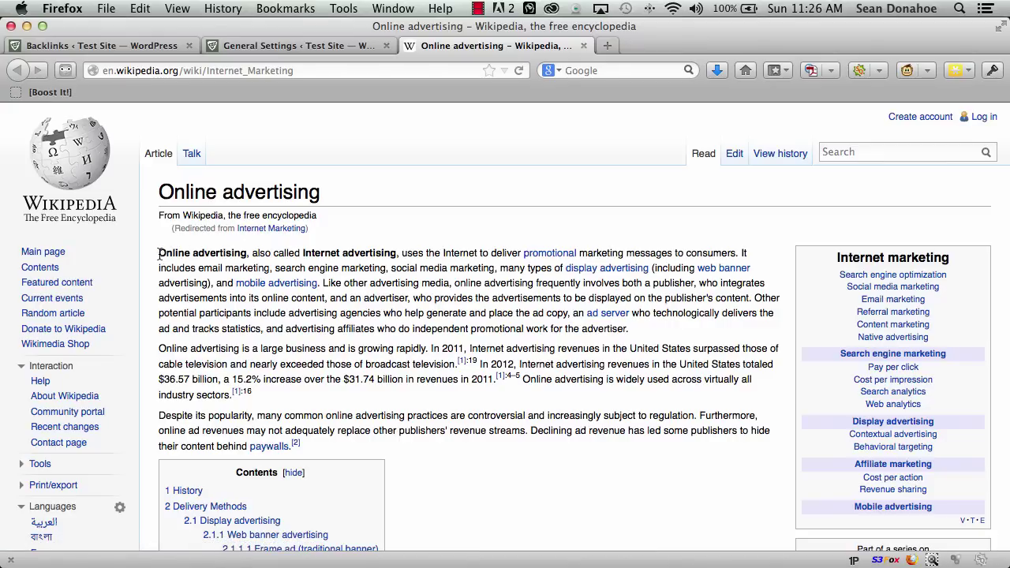
{"action": "left_click_drag", "start_coordinate": [159, 252], "coordinate": [277, 395]}
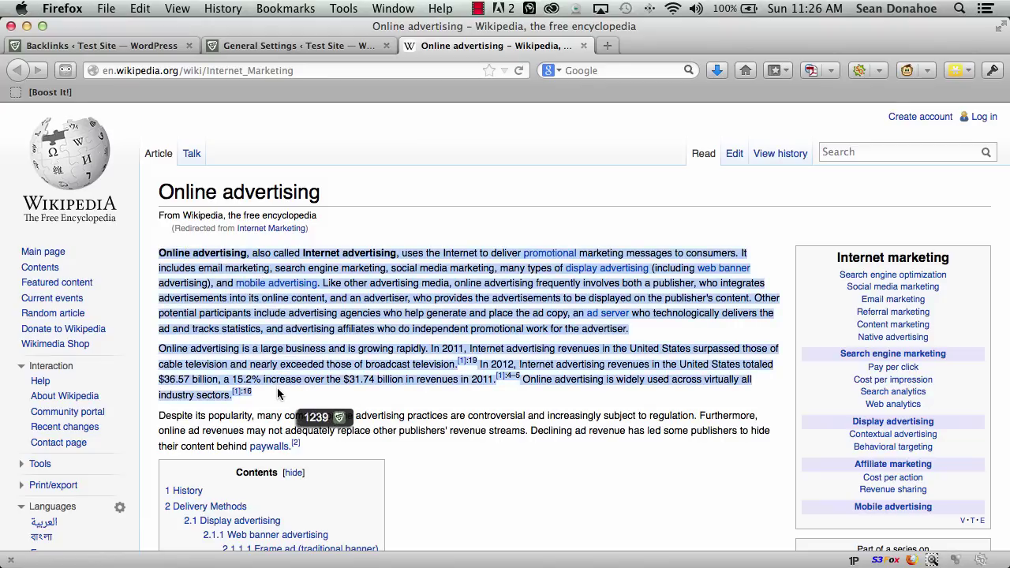
{"action": "left_click", "coordinate": [321, 423]}
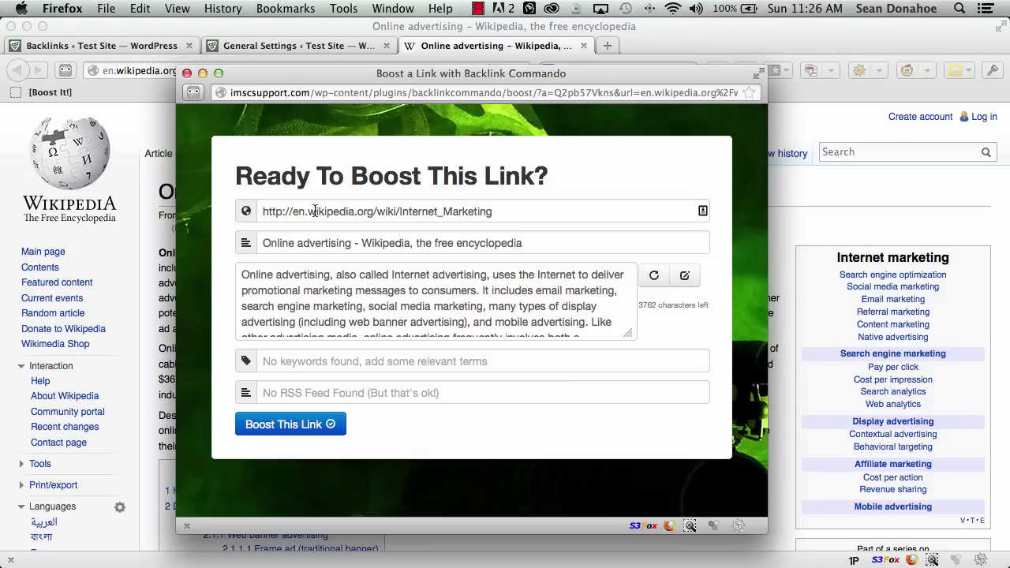
- Spin the Wikipedia article's description into reworded text, regenerating it once
{"action": "left_click_drag", "start_coordinate": [343, 276], "coordinate": [240, 275]}
{"action": "left_click_drag", "start_coordinate": [430, 286], "coordinate": [566, 354]}
{"action": "scroll", "coordinate": [559, 307], "scroll_direction": "up", "scroll_amount": 5}
{"action": "left_click", "coordinate": [562, 314]}
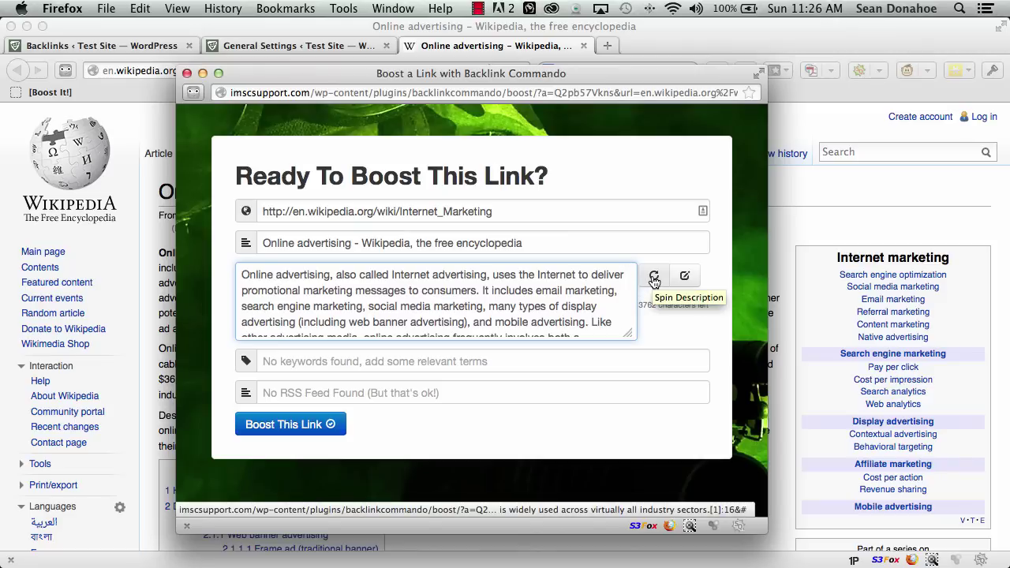
{"action": "left_click", "coordinate": [655, 278]}
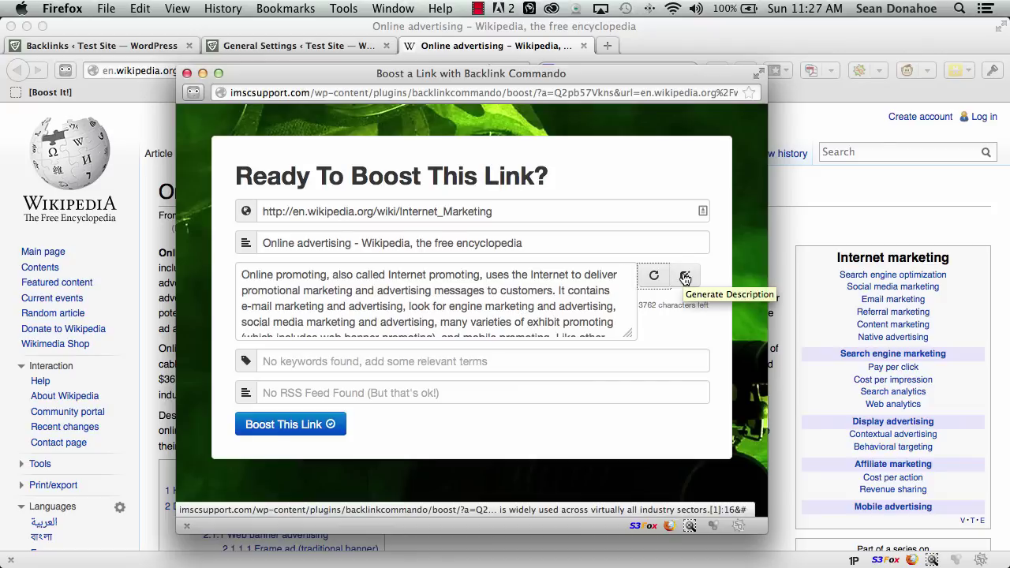
{"action": "left_click", "coordinate": [685, 278]}
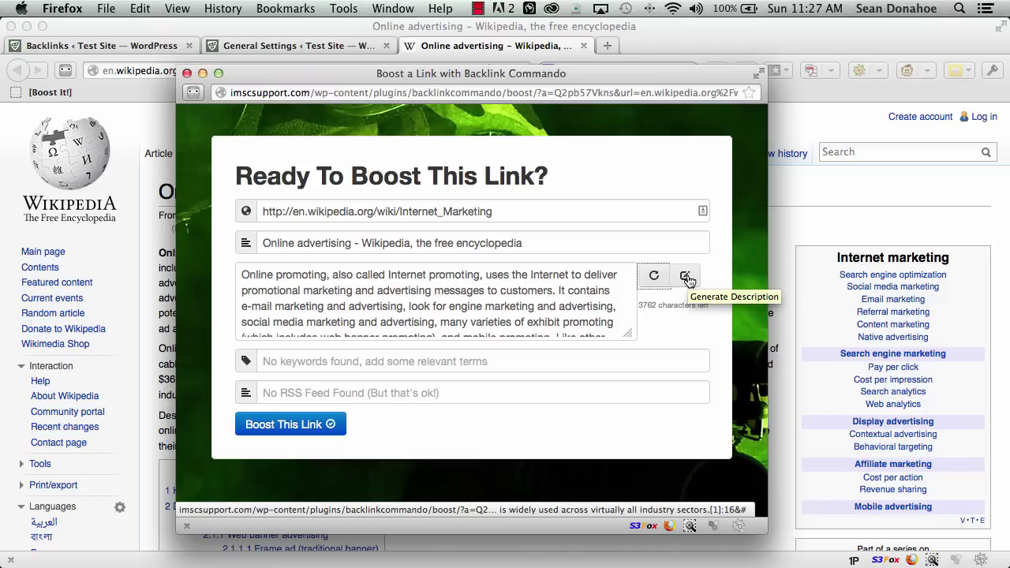
- Enter keywords Internet Marketing, Online Marketing and an author's name, then boost the link
{"action": "left_click", "coordinate": [316, 363]}
{"action": "type", "text": "Inter"}
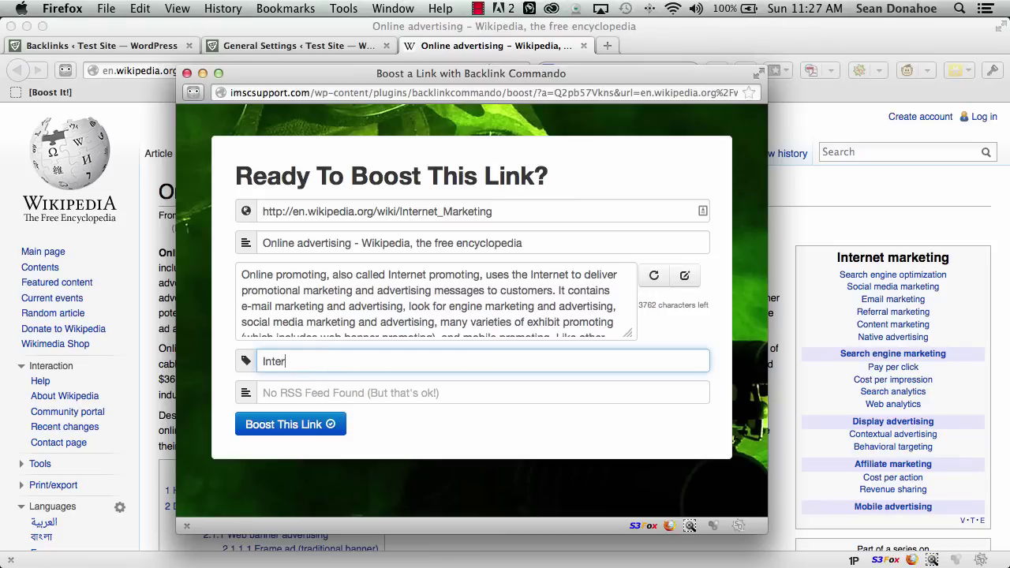
{"action": "type", "text": "net Marketing, Online Marketing, Sean Donahoe"}
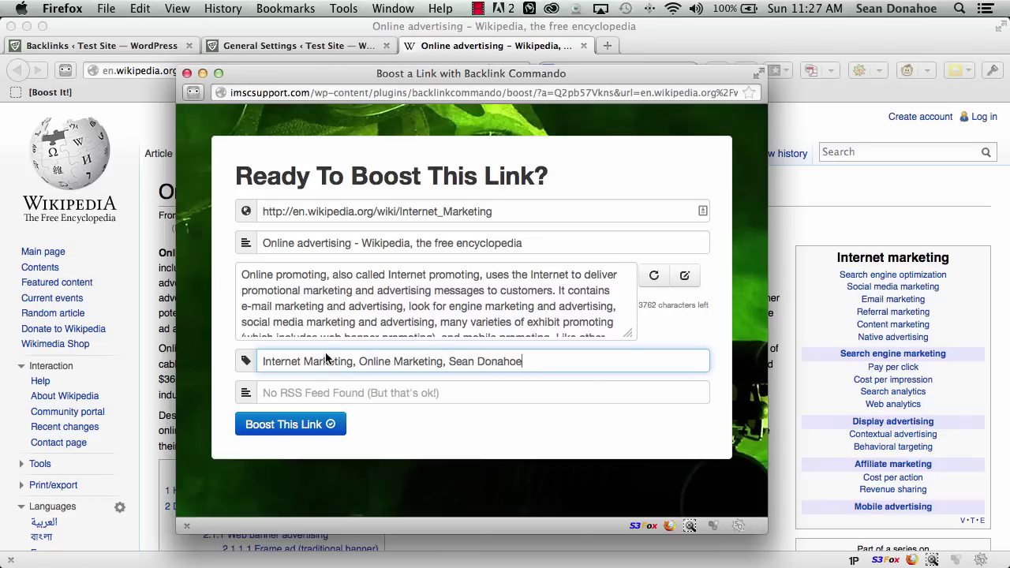
{"action": "left_click", "coordinate": [279, 428]}
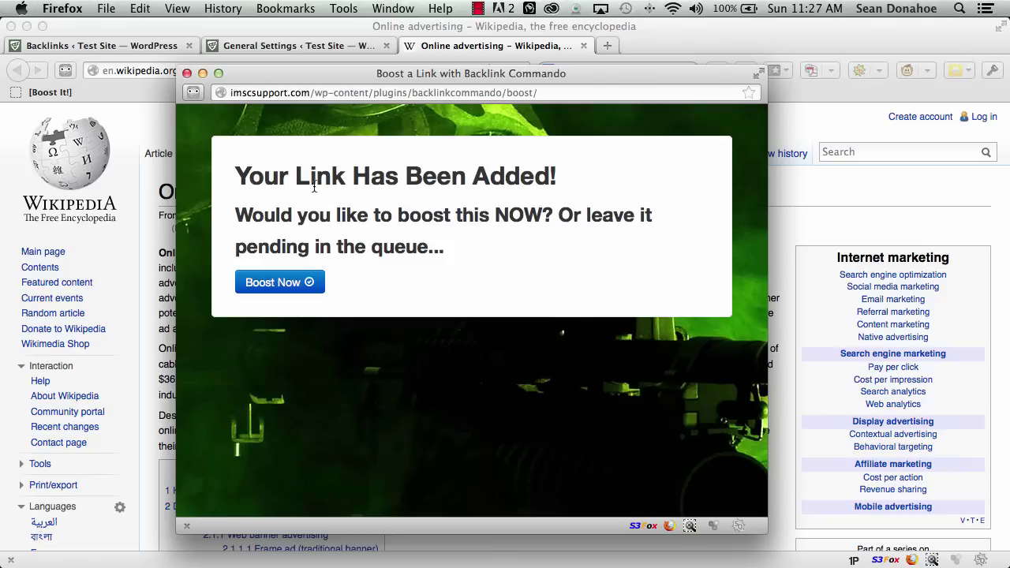
- Return to the WordPress tab and reload the Manage Backlinks list
{"action": "left_click", "coordinate": [292, 45]}
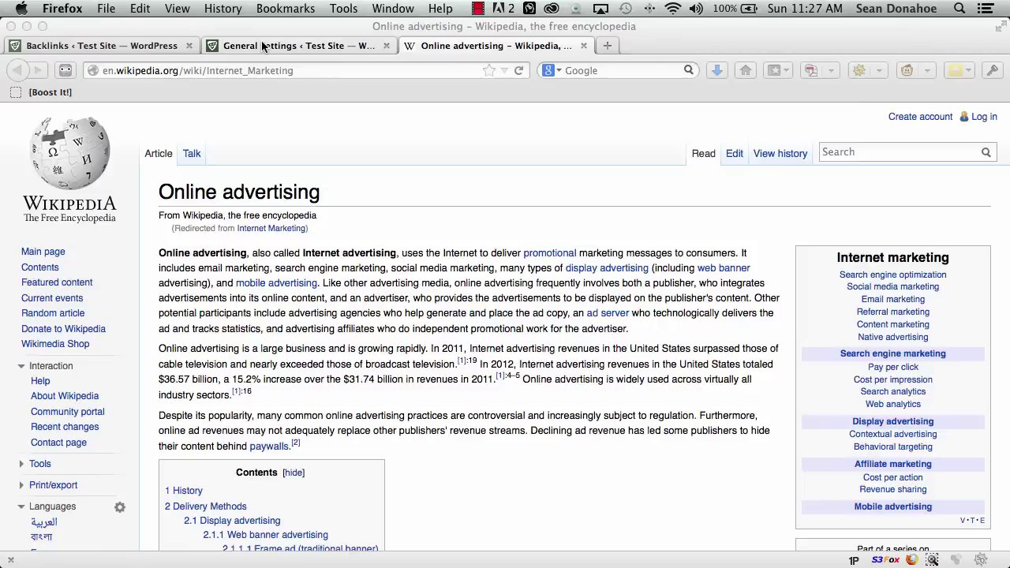
{"action": "left_click", "coordinate": [125, 45]}
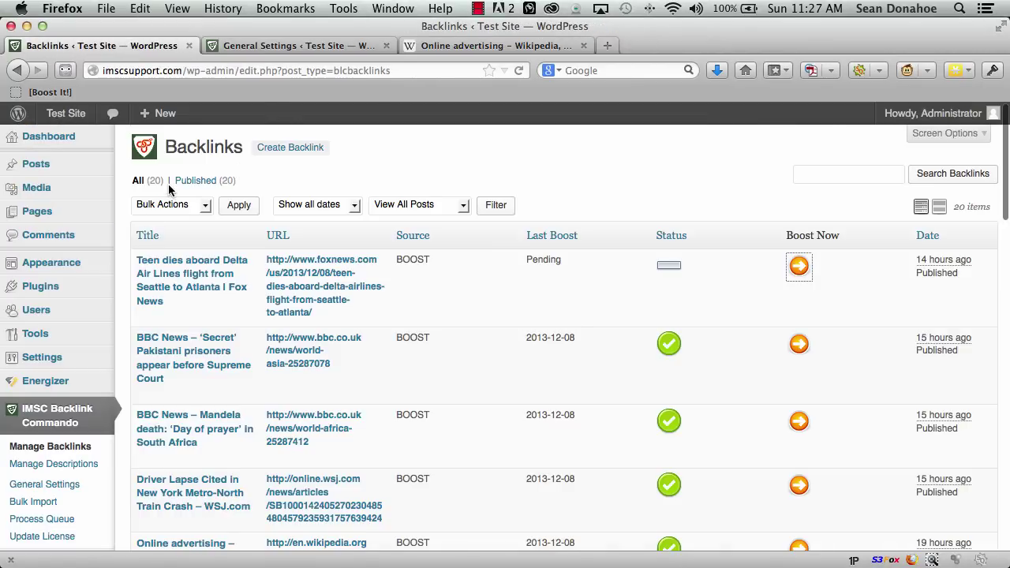
{"action": "left_click", "coordinate": [29, 450]}
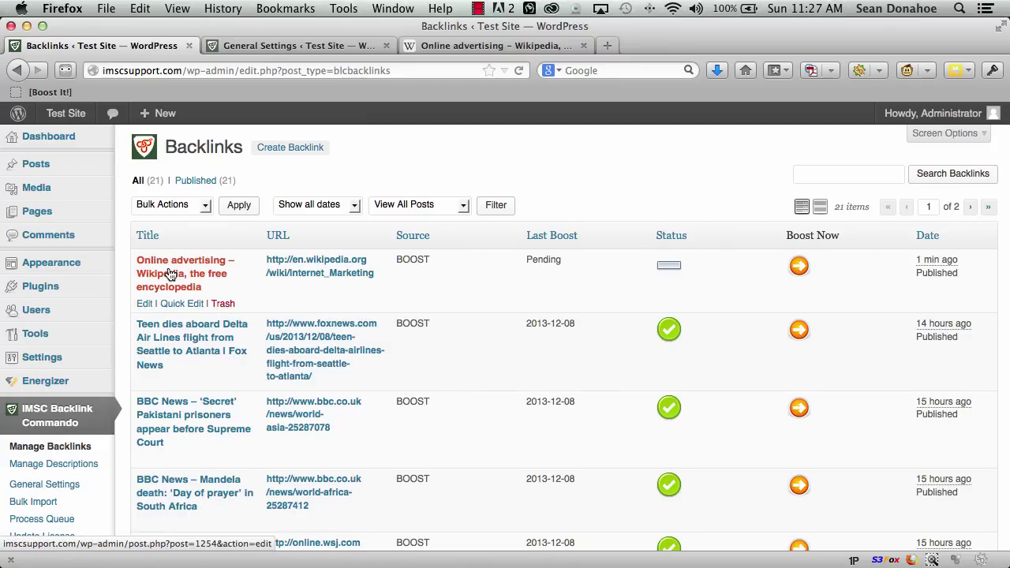
- Edit the Online advertising – Wikipedia backlink and review its title, URL and spun description
{"action": "left_click", "coordinate": [147, 305]}
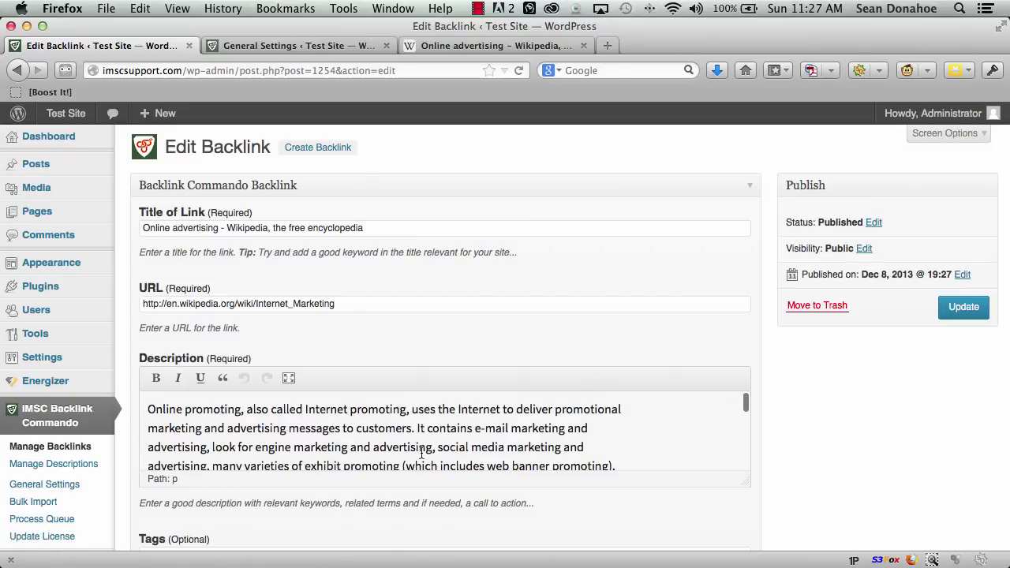
{"action": "scroll", "coordinate": [425, 452], "scroll_direction": "down", "scroll_amount": 15}
{"action": "scroll", "coordinate": [426, 456], "scroll_direction": "up", "scroll_amount": 10}
{"action": "scroll", "coordinate": [908, 512], "scroll_direction": "down", "scroll_amount": 1}
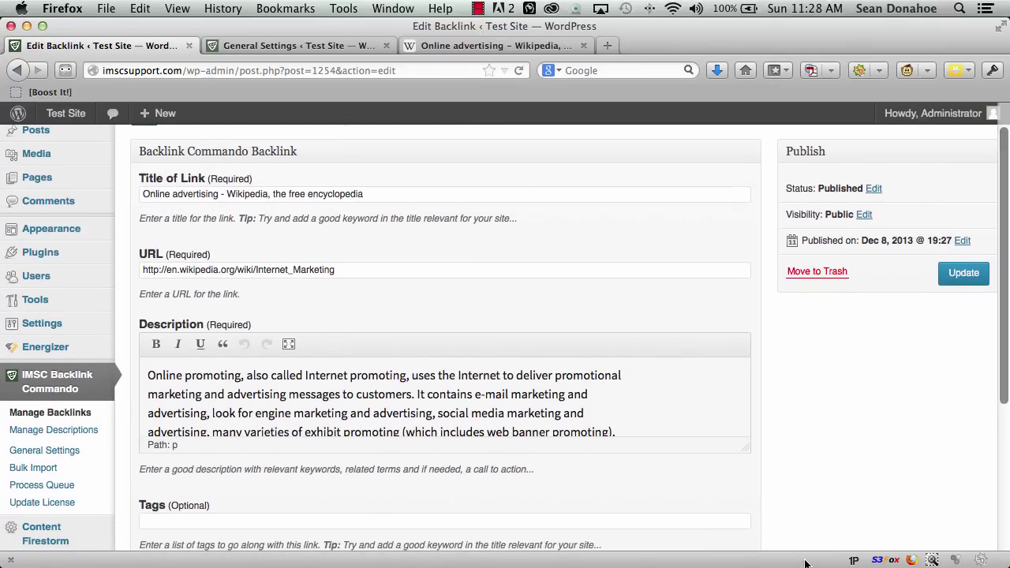
{"action": "scroll", "coordinate": [860, 459], "scroll_direction": "down", "scroll_amount": 5}
{"action": "scroll", "coordinate": [852, 482], "scroll_direction": "up", "scroll_amount": 3}
{"action": "scroll", "coordinate": [851, 482], "scroll_direction": "up", "scroll_amount": 3}
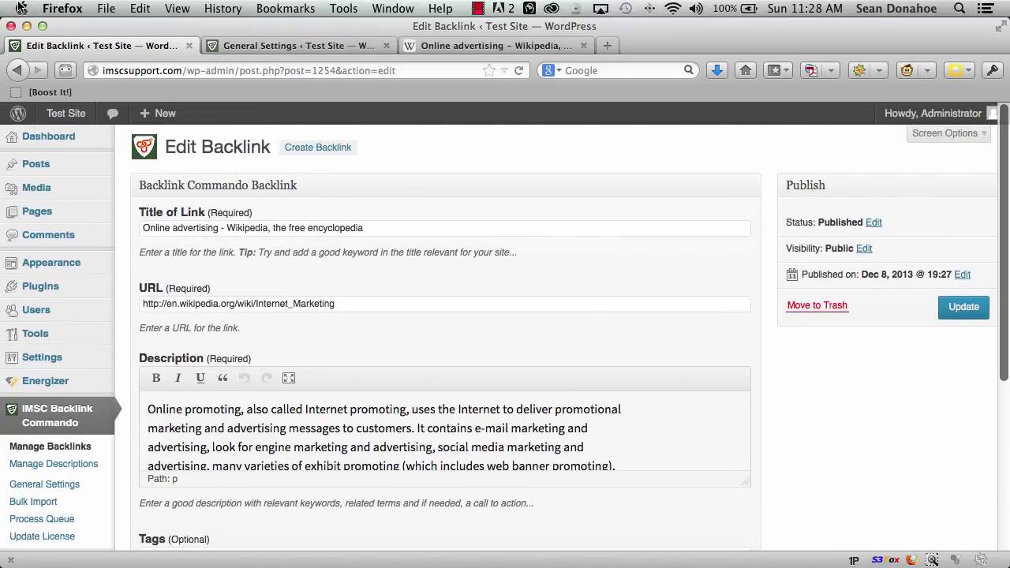
- Go back to the Backlinks list and choose Boost Now for the Wikipedia link in the popup
{"action": "left_click", "coordinate": [18, 71]}
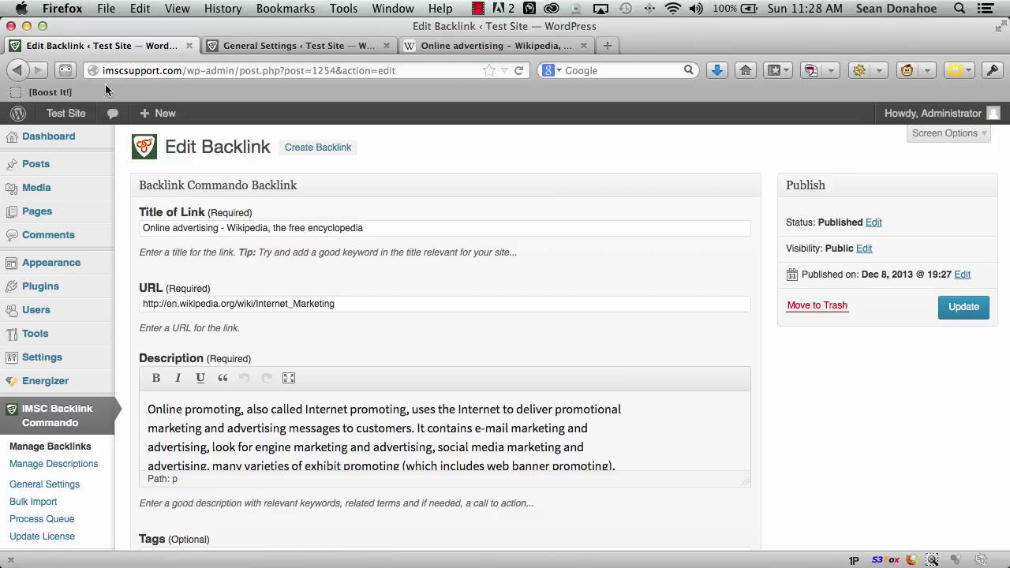
{"action": "key", "text": "ctrl+Down"}
{"action": "left_click", "coordinate": [174, 268]}
{"action": "left_click", "coordinate": [289, 291]}
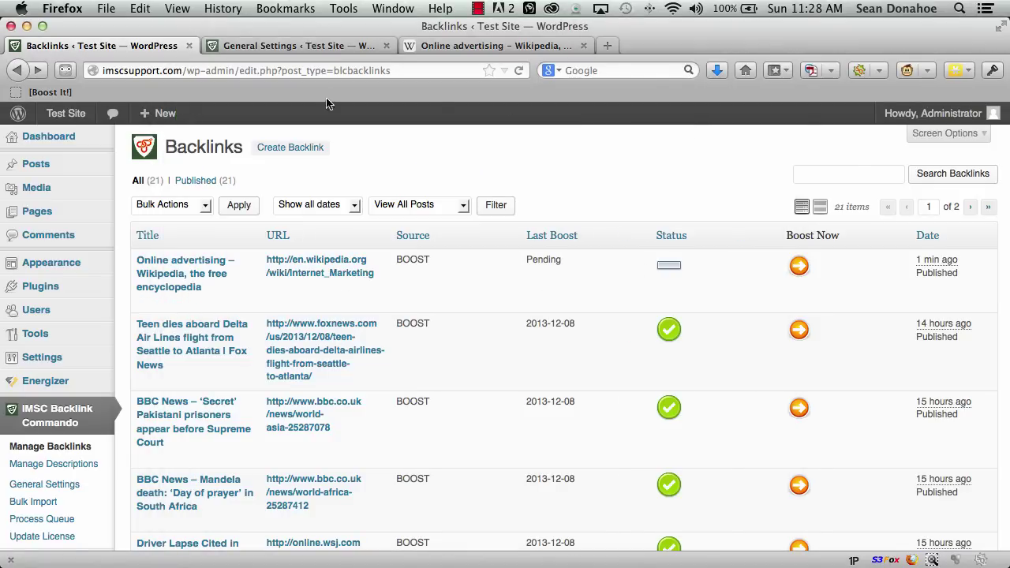
- Check the roughly 6-second processing log, then return to the main Backlinks list window
{"action": "key", "text": "ctrl+Up"}
{"action": "left_click", "coordinate": [183, 280]}
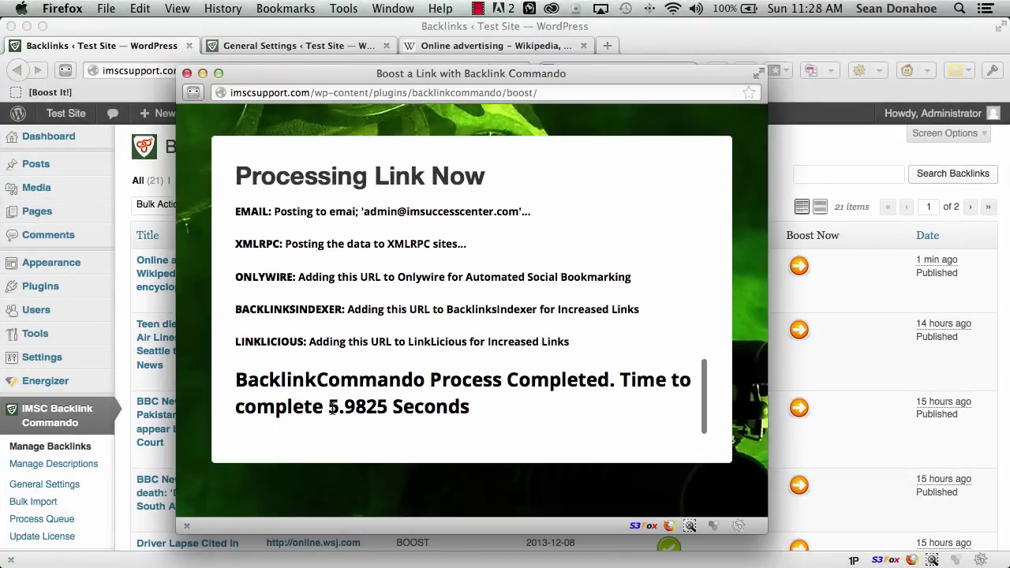
{"action": "scroll", "coordinate": [467, 348], "scroll_direction": "up", "scroll_amount": 15}
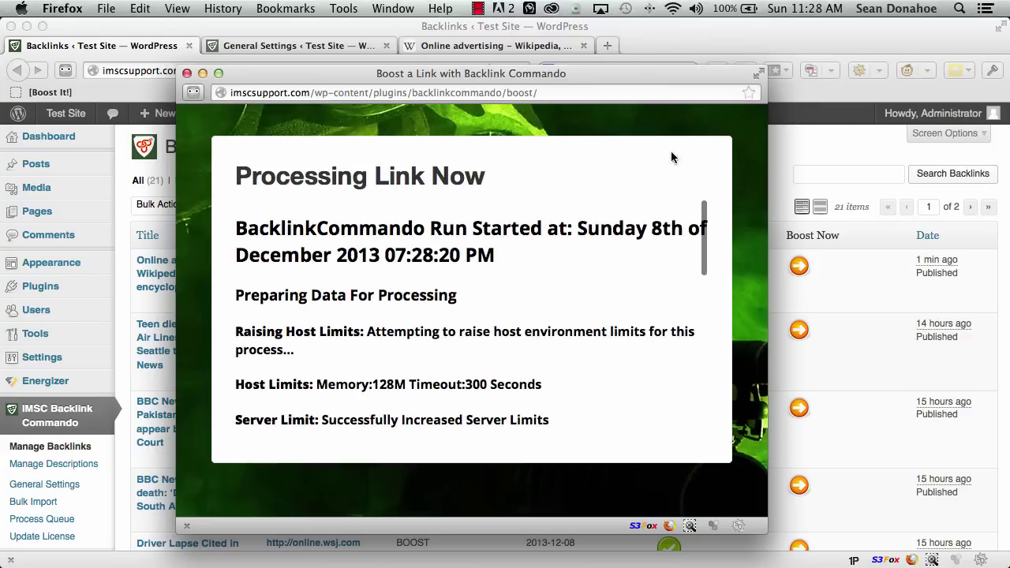
{"action": "left_click", "coordinate": [855, 141]}
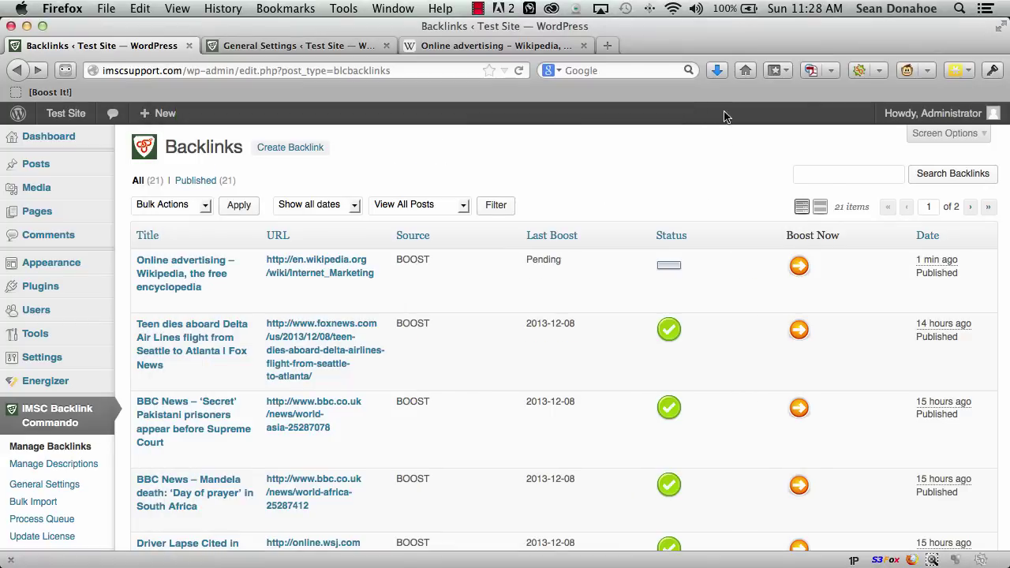
- Reload the Backlinks list to confirm Online advertising – Wikipedia now shows Last Boost 2013-12-08
{"action": "left_click", "coordinate": [519, 70]}
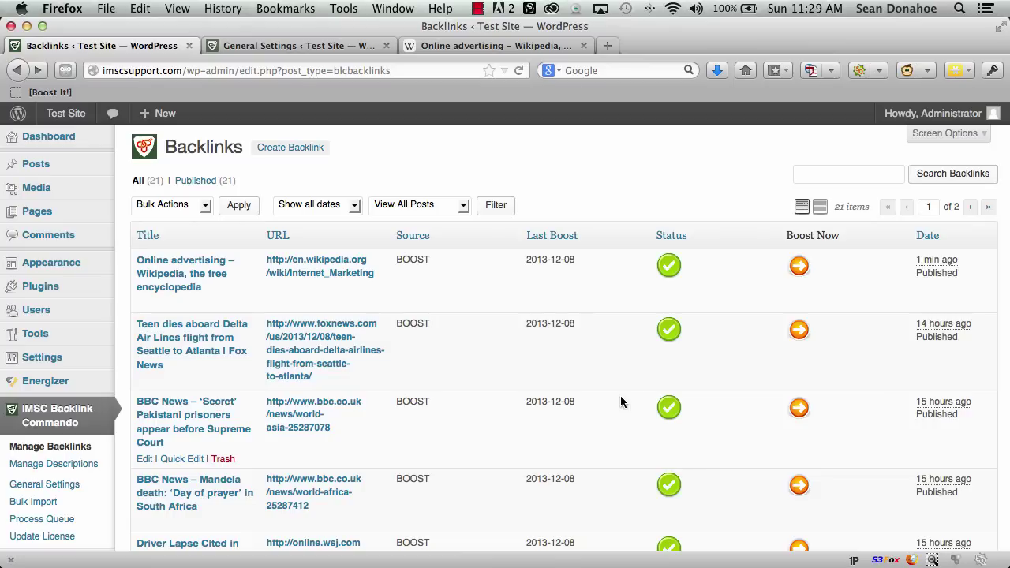
- Paste the Pay per click Wikipedia article URL into the Bulk Import box
{"action": "left_click", "coordinate": [31, 503]}
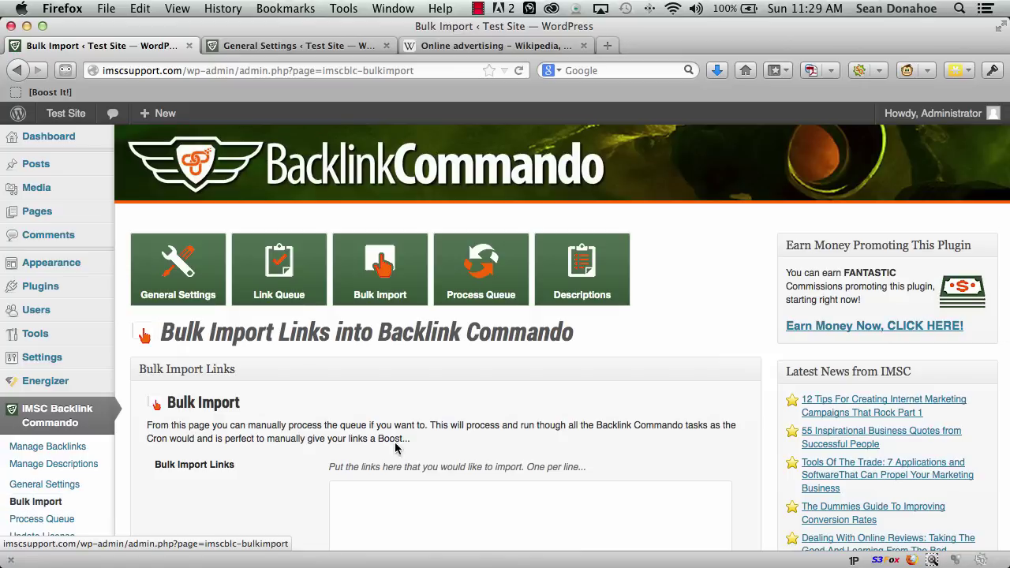
{"action": "scroll", "coordinate": [413, 467], "scroll_direction": "down", "scroll_amount": 8}
{"action": "left_click", "coordinate": [421, 299]}
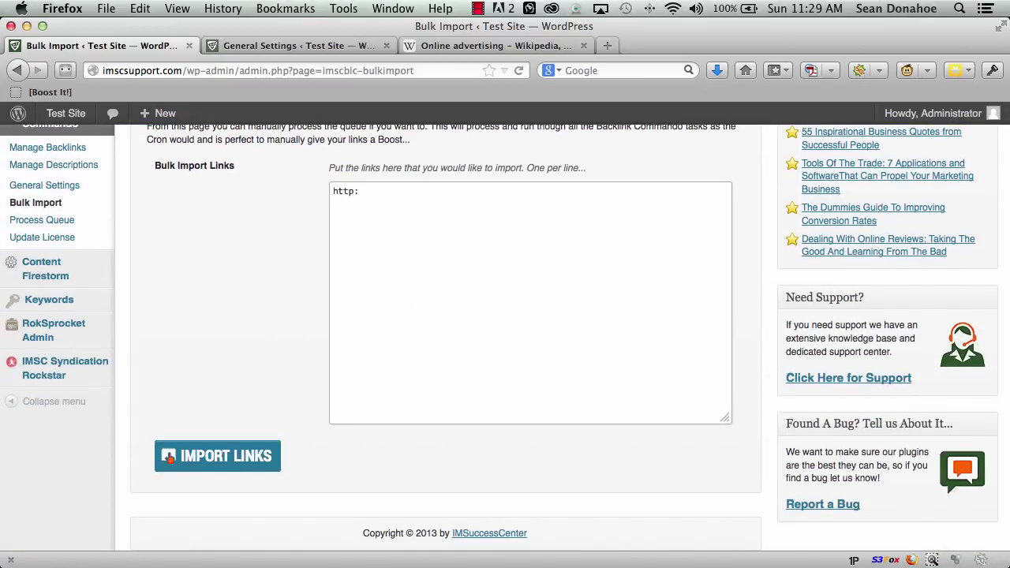
{"action": "left_click", "coordinate": [493, 46]}
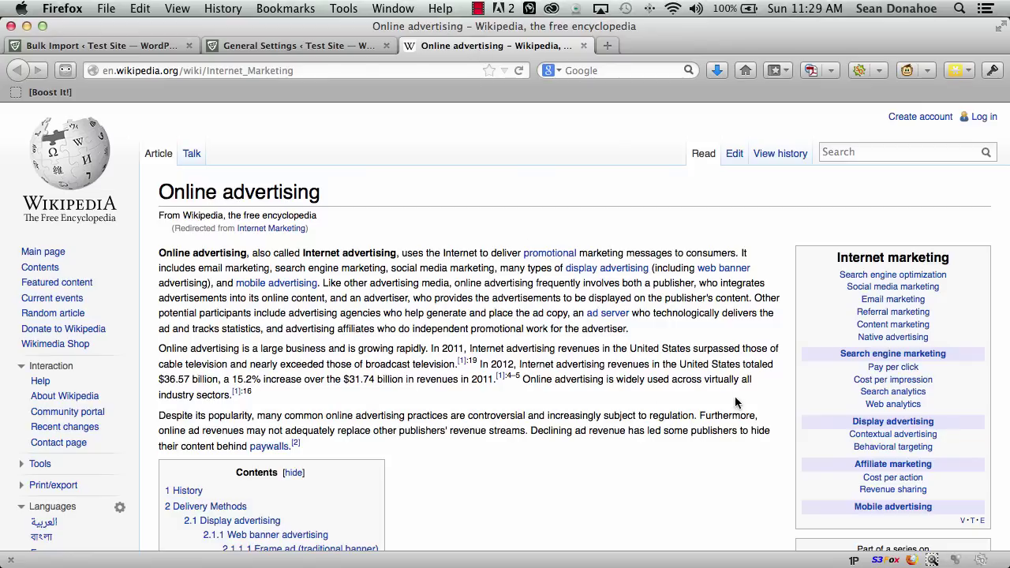
{"action": "left_click", "coordinate": [880, 369]}
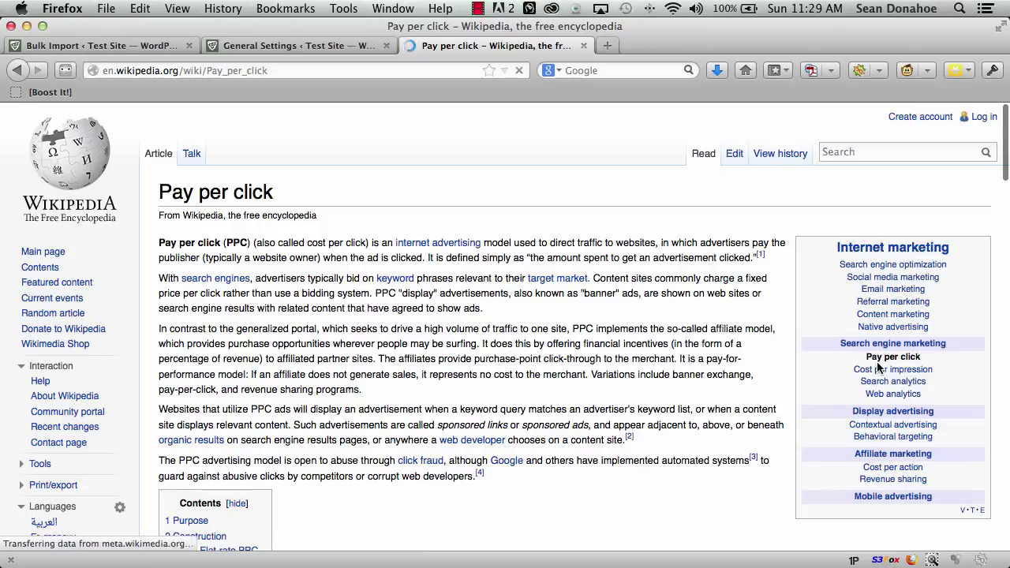
{"action": "left_click", "coordinate": [177, 69]}
{"action": "key", "text": "ctrl+c"}
{"action": "left_click", "coordinate": [298, 45]}
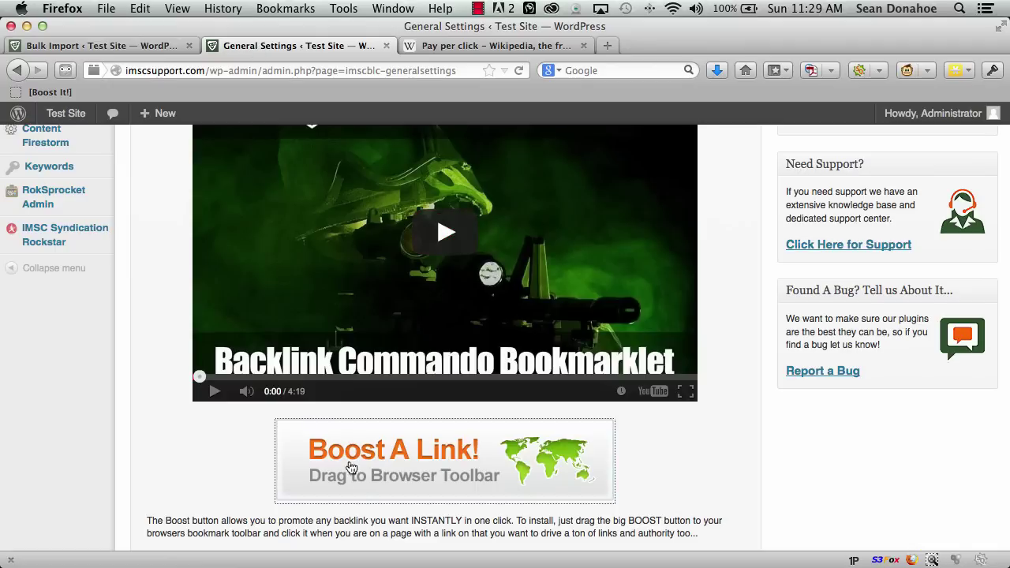
{"action": "left_click", "coordinate": [129, 48]}
{"action": "left_click", "coordinate": [447, 287]}
{"action": "key", "text": "ctrl+a"}
{"action": "key", "text": "ctrl+v"}
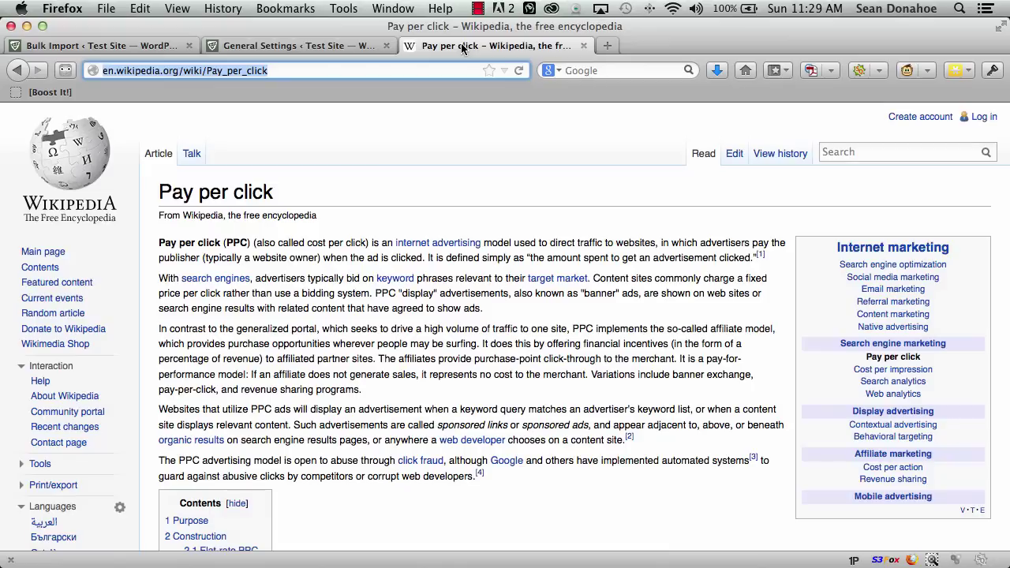
- Add the Content marketing Wikipedia URL on a second line and import both links
{"action": "left_click", "coordinate": [893, 314]}
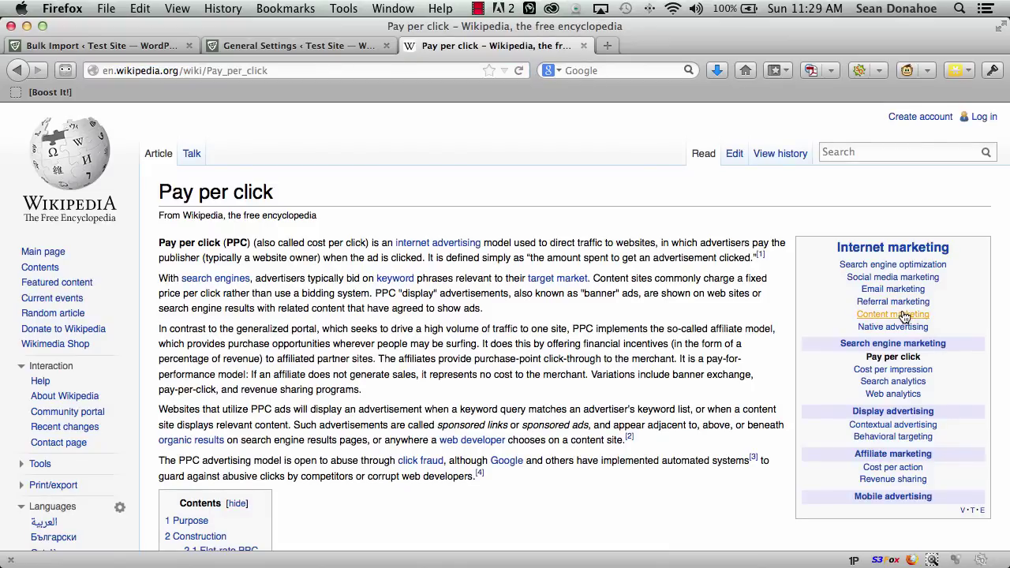
{"action": "left_click", "coordinate": [283, 70]}
{"action": "key", "text": "super+c"}
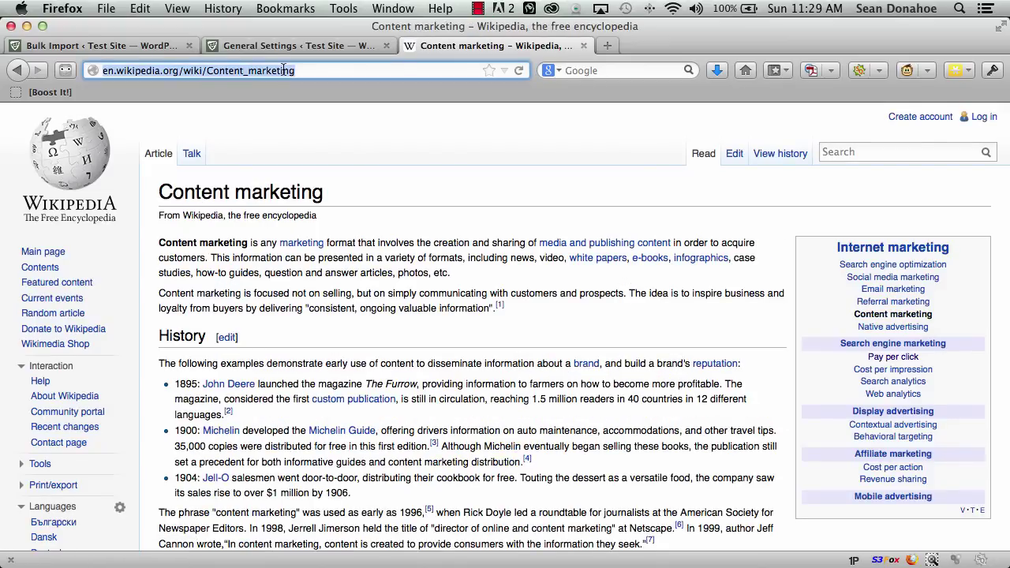
{"action": "left_click", "coordinate": [270, 45]}
{"action": "left_click", "coordinate": [77, 46]}
{"action": "left_click", "coordinate": [386, 45]}
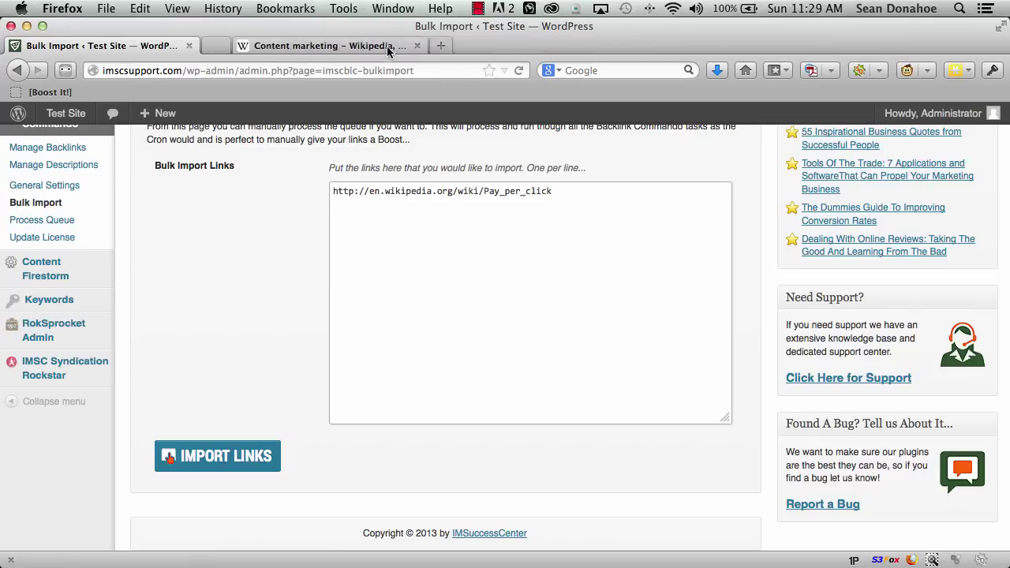
{"action": "left_click", "coordinate": [615, 204]}
{"action": "key", "text": "super+v"}
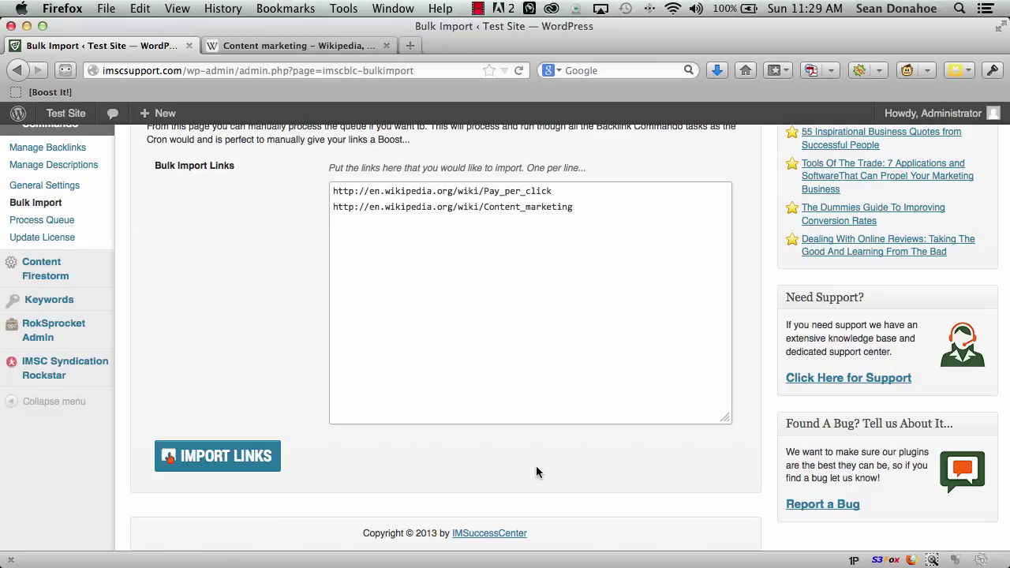
{"action": "left_click", "coordinate": [396, 462]}
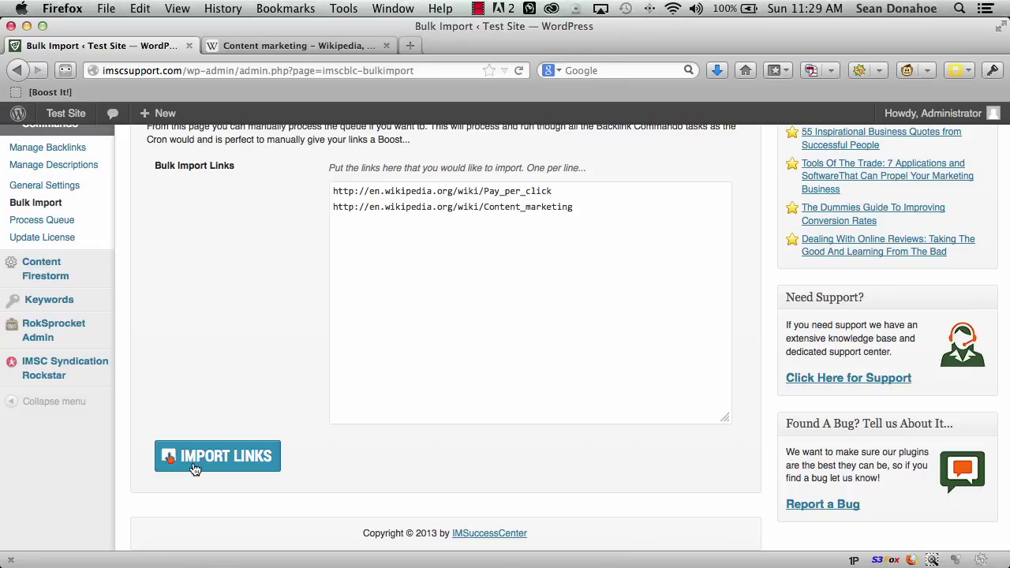
{"action": "left_click", "coordinate": [201, 462]}
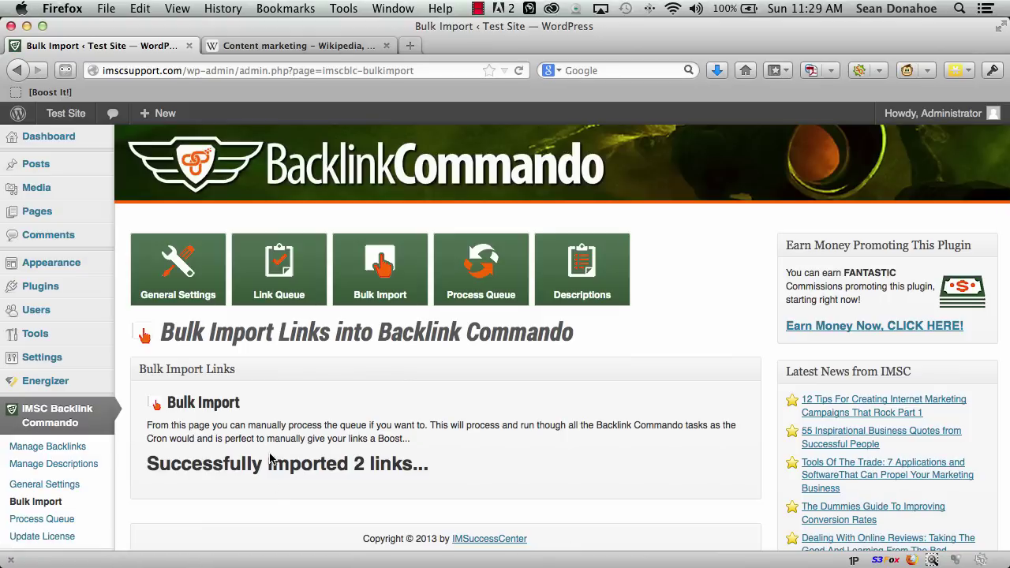
- Check the Pay_per_click and Content_marketing PENDING entries in Manage Backlinks, then go to Process Queue
{"action": "left_click", "coordinate": [47, 447]}
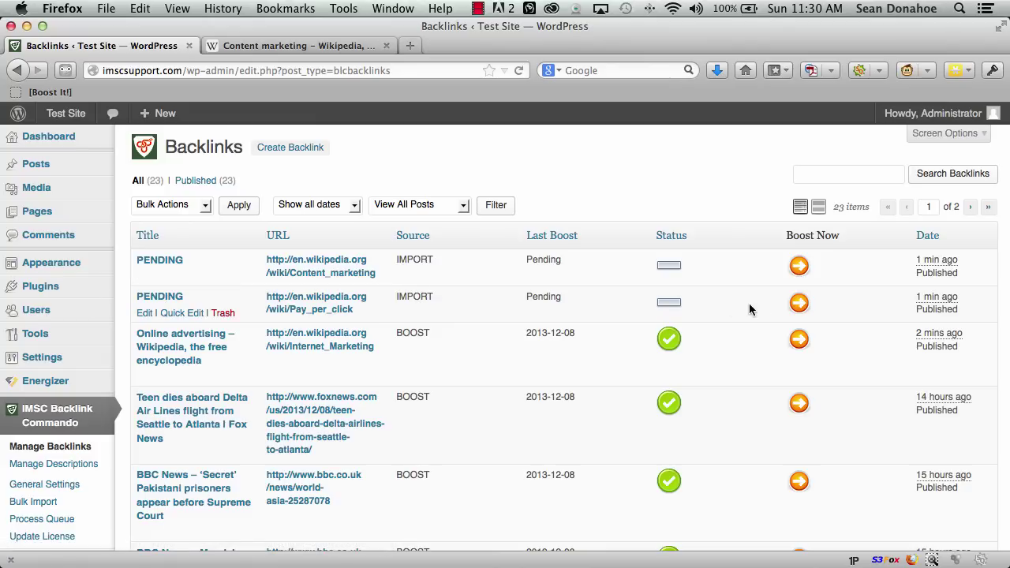
{"action": "left_click", "coordinate": [35, 523]}
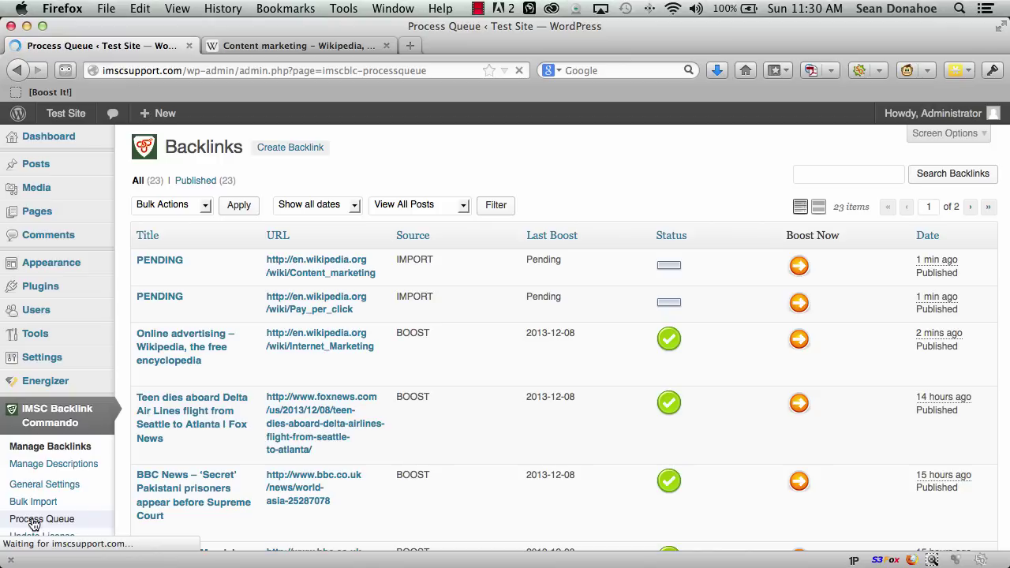
- Run Process Queue Now once and confirm the RSS pull completes in 4.9103 seconds
{"action": "scroll", "coordinate": [590, 439], "scroll_direction": "down", "scroll_amount": 5}
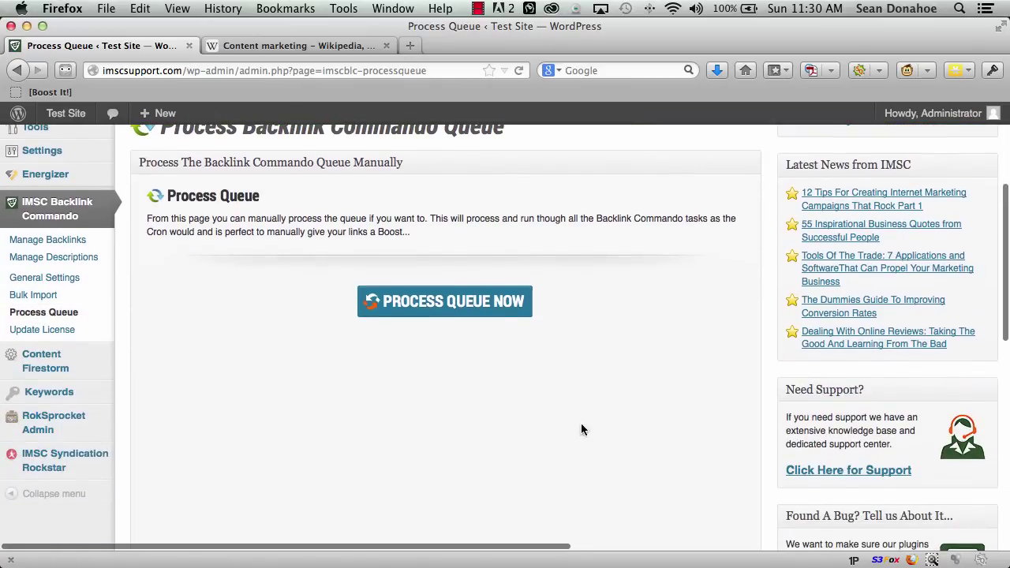
{"action": "left_click", "coordinate": [482, 306]}
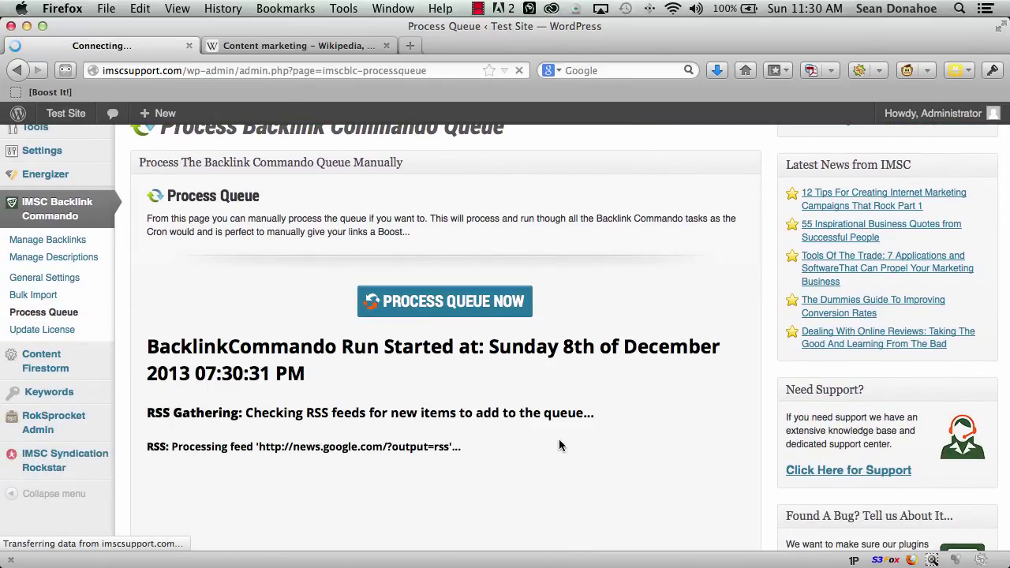
{"action": "scroll", "coordinate": [559, 446], "scroll_direction": "down", "scroll_amount": 2}
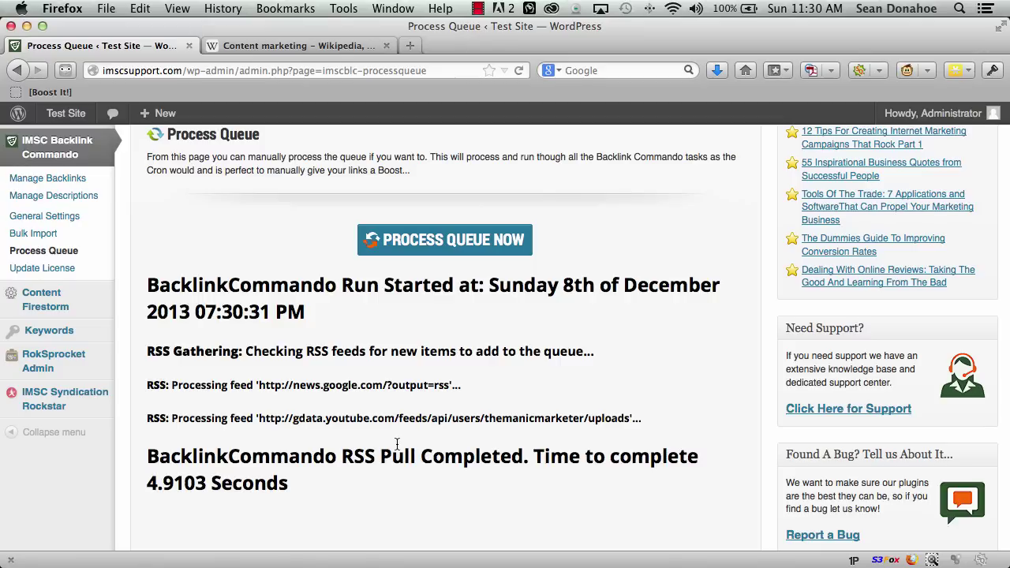
- Rerun the queue to process Content_marketing and Pay_per_click, completing in 1.7377 seconds
{"action": "left_click", "coordinate": [441, 241]}
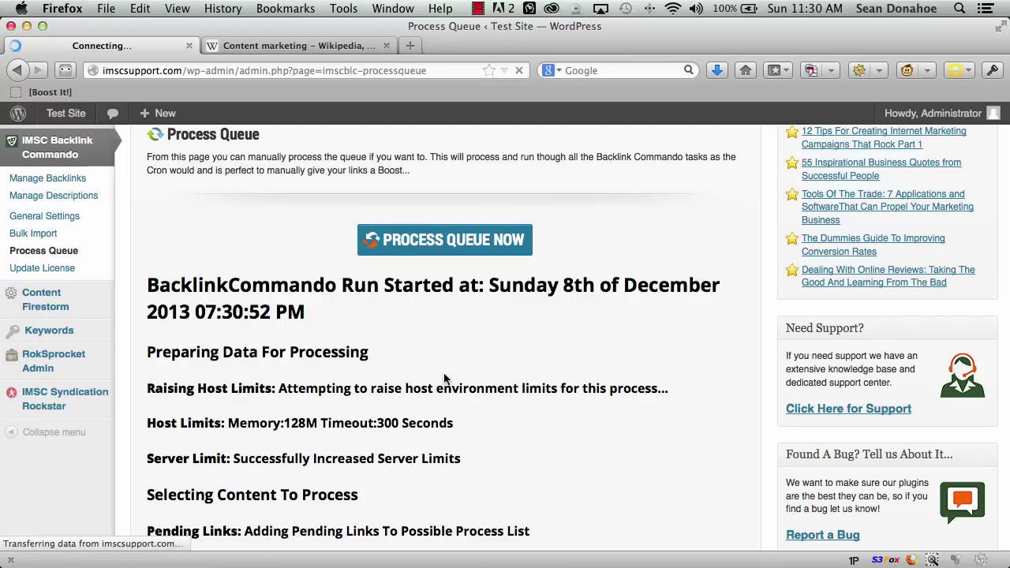
{"action": "scroll", "coordinate": [343, 381], "scroll_direction": "down", "scroll_amount": 1}
{"action": "scroll", "coordinate": [395, 420], "scroll_direction": "down", "scroll_amount": 5}
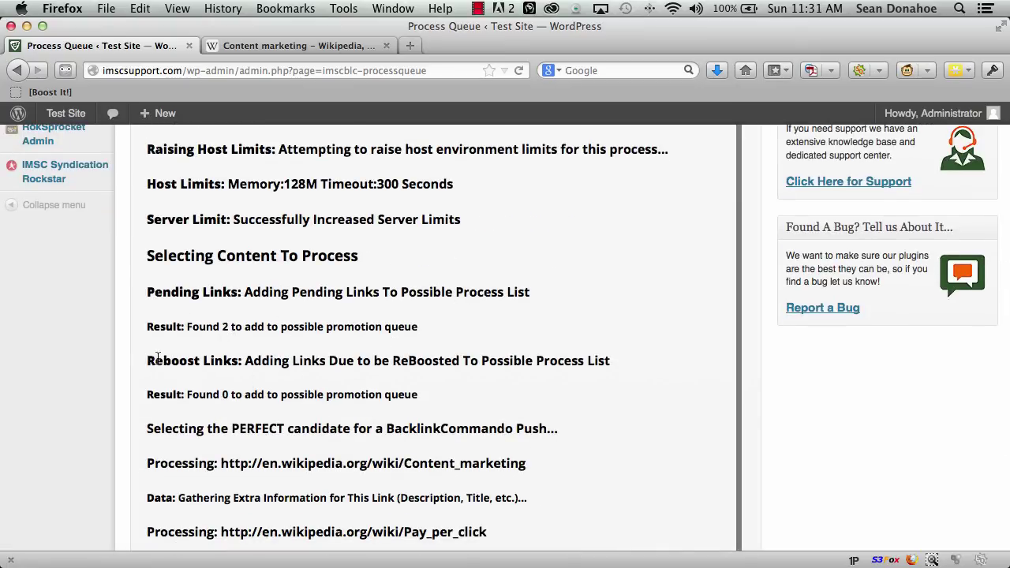
{"action": "scroll", "coordinate": [452, 408], "scroll_direction": "down", "scroll_amount": 5}
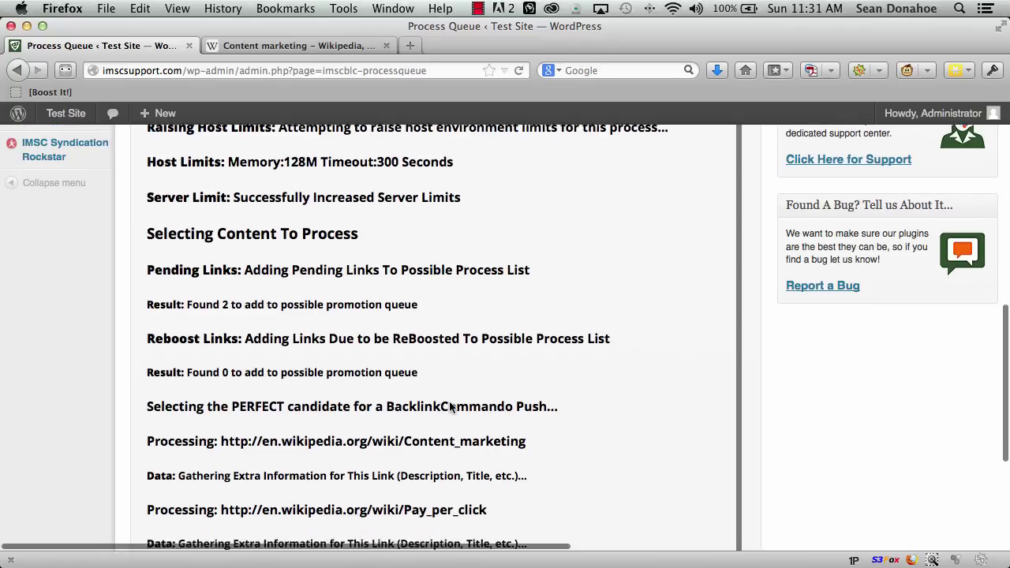
{"action": "scroll", "coordinate": [357, 393], "scroll_direction": "down", "scroll_amount": 3}
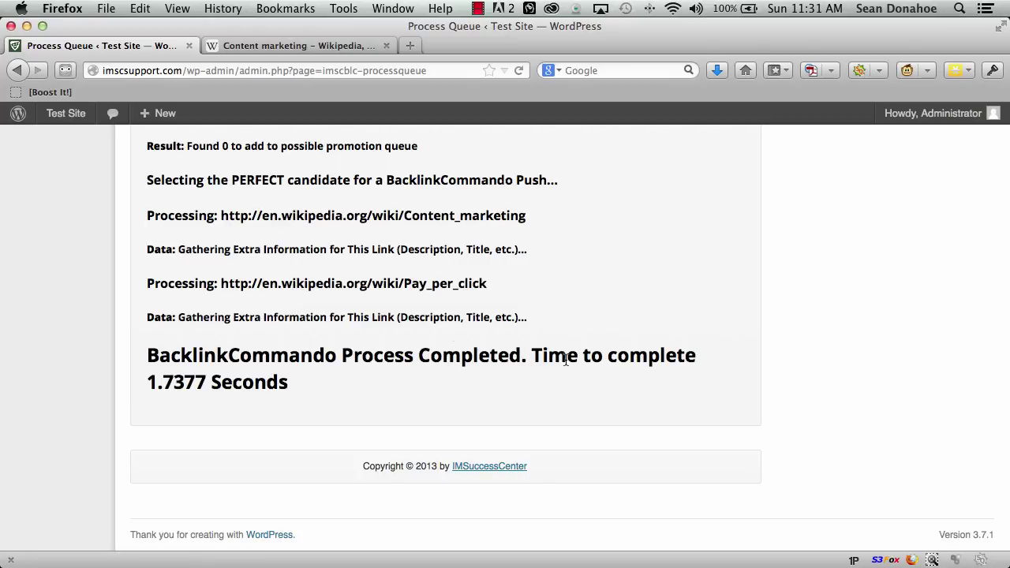
{"action": "scroll", "coordinate": [566, 360], "scroll_direction": "up", "scroll_amount": 1}
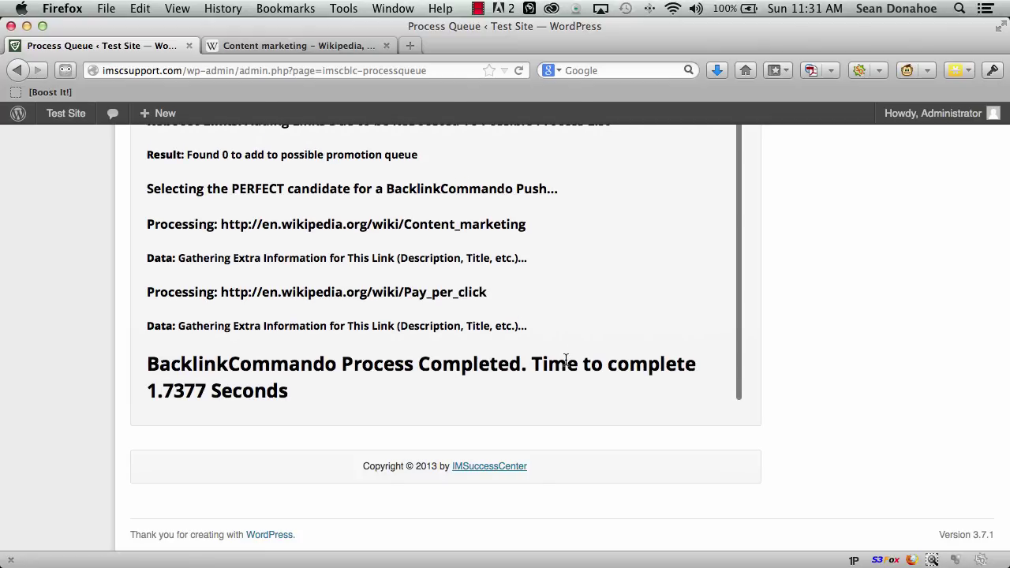
{"action": "scroll", "coordinate": [566, 360], "scroll_direction": "up", "scroll_amount": 1}
{"action": "scroll", "coordinate": [566, 360], "scroll_direction": "up", "scroll_amount": 10}
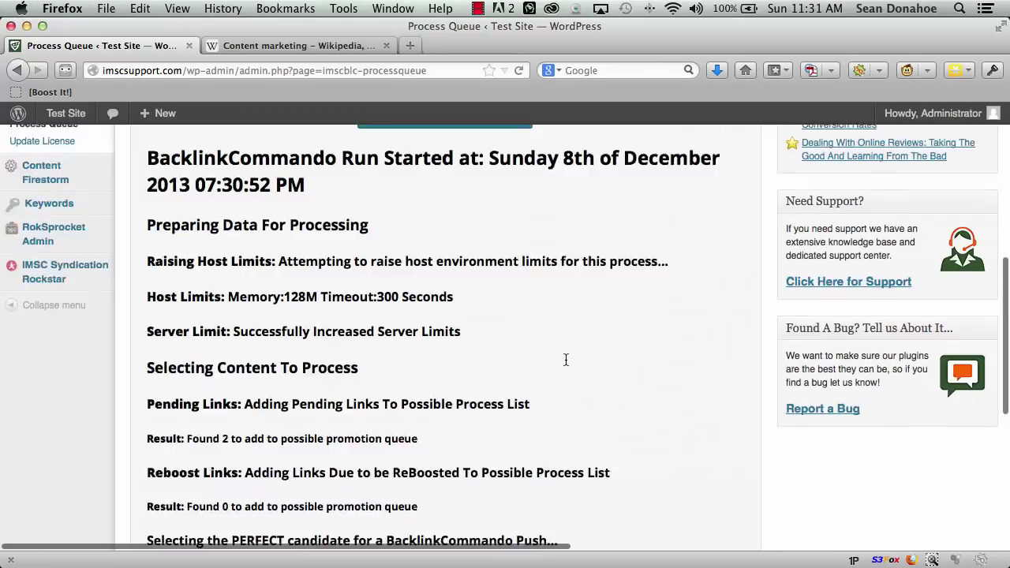